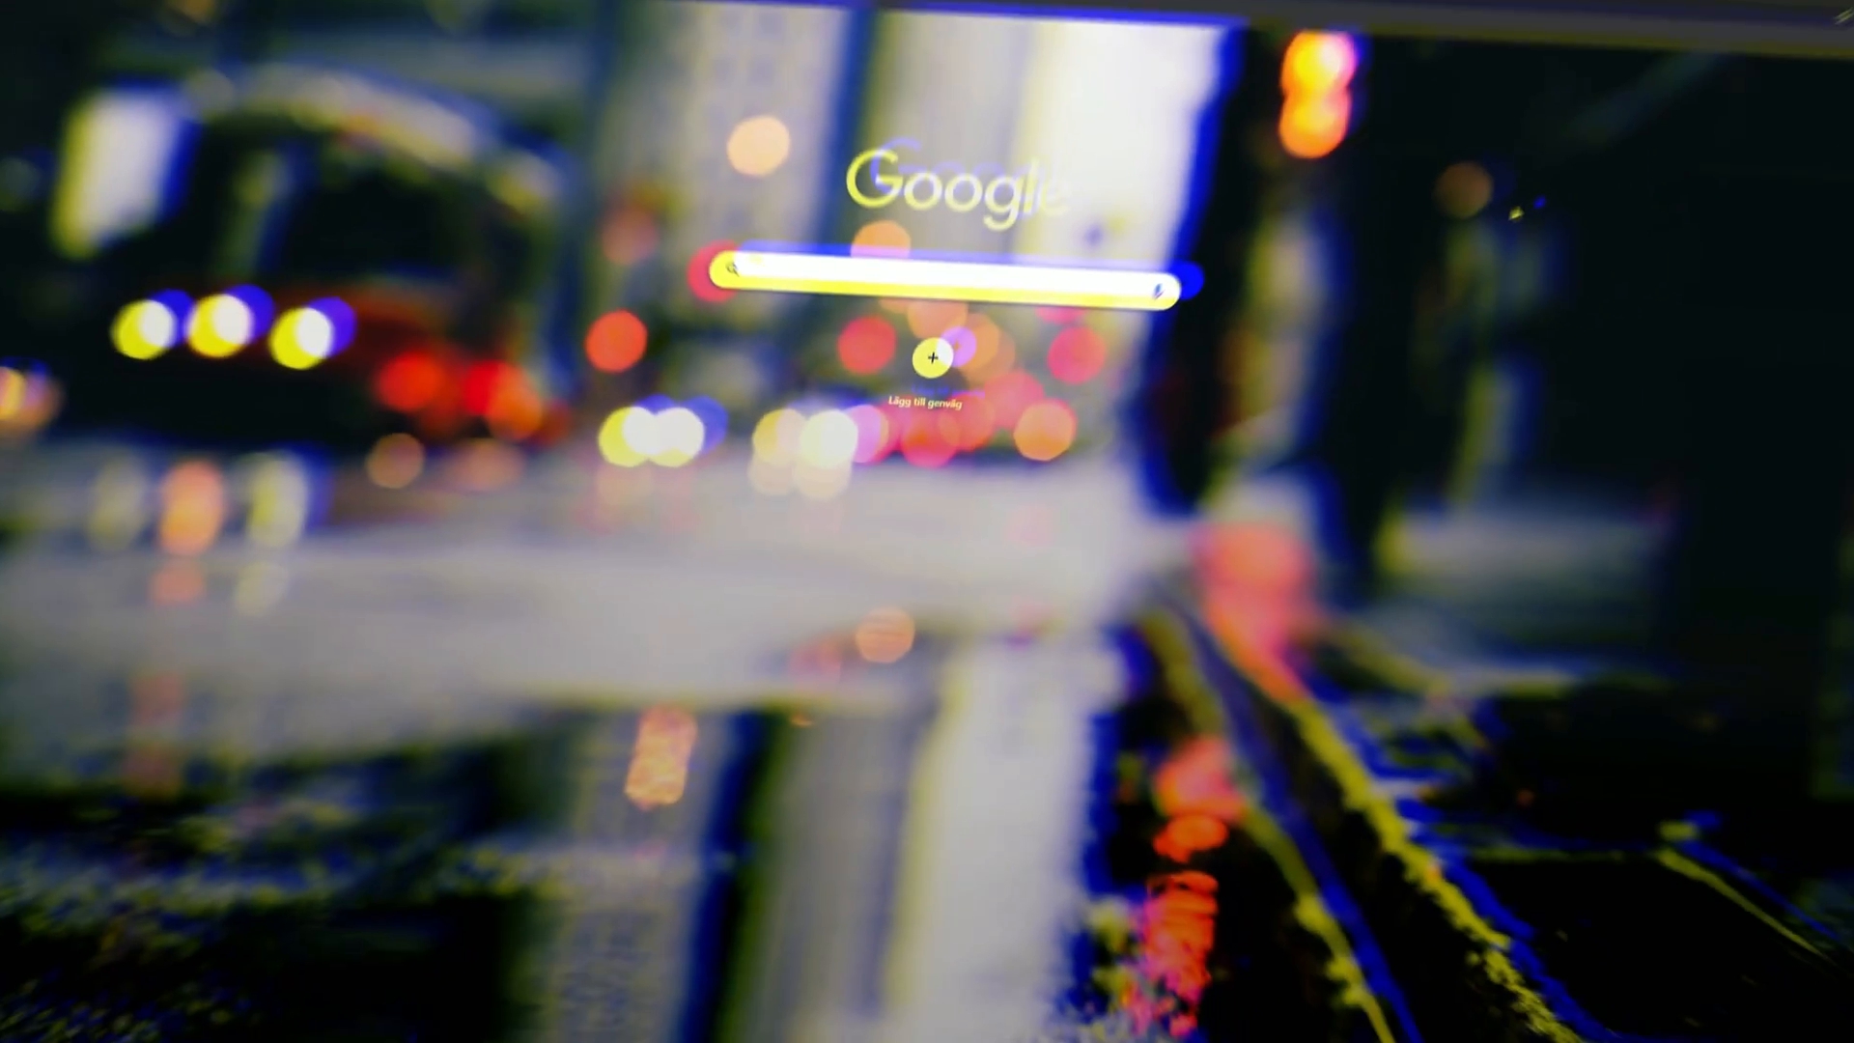
type("t")
- Search for 'Superblt' and open the official superblt.znix.xyz site
key("Return")
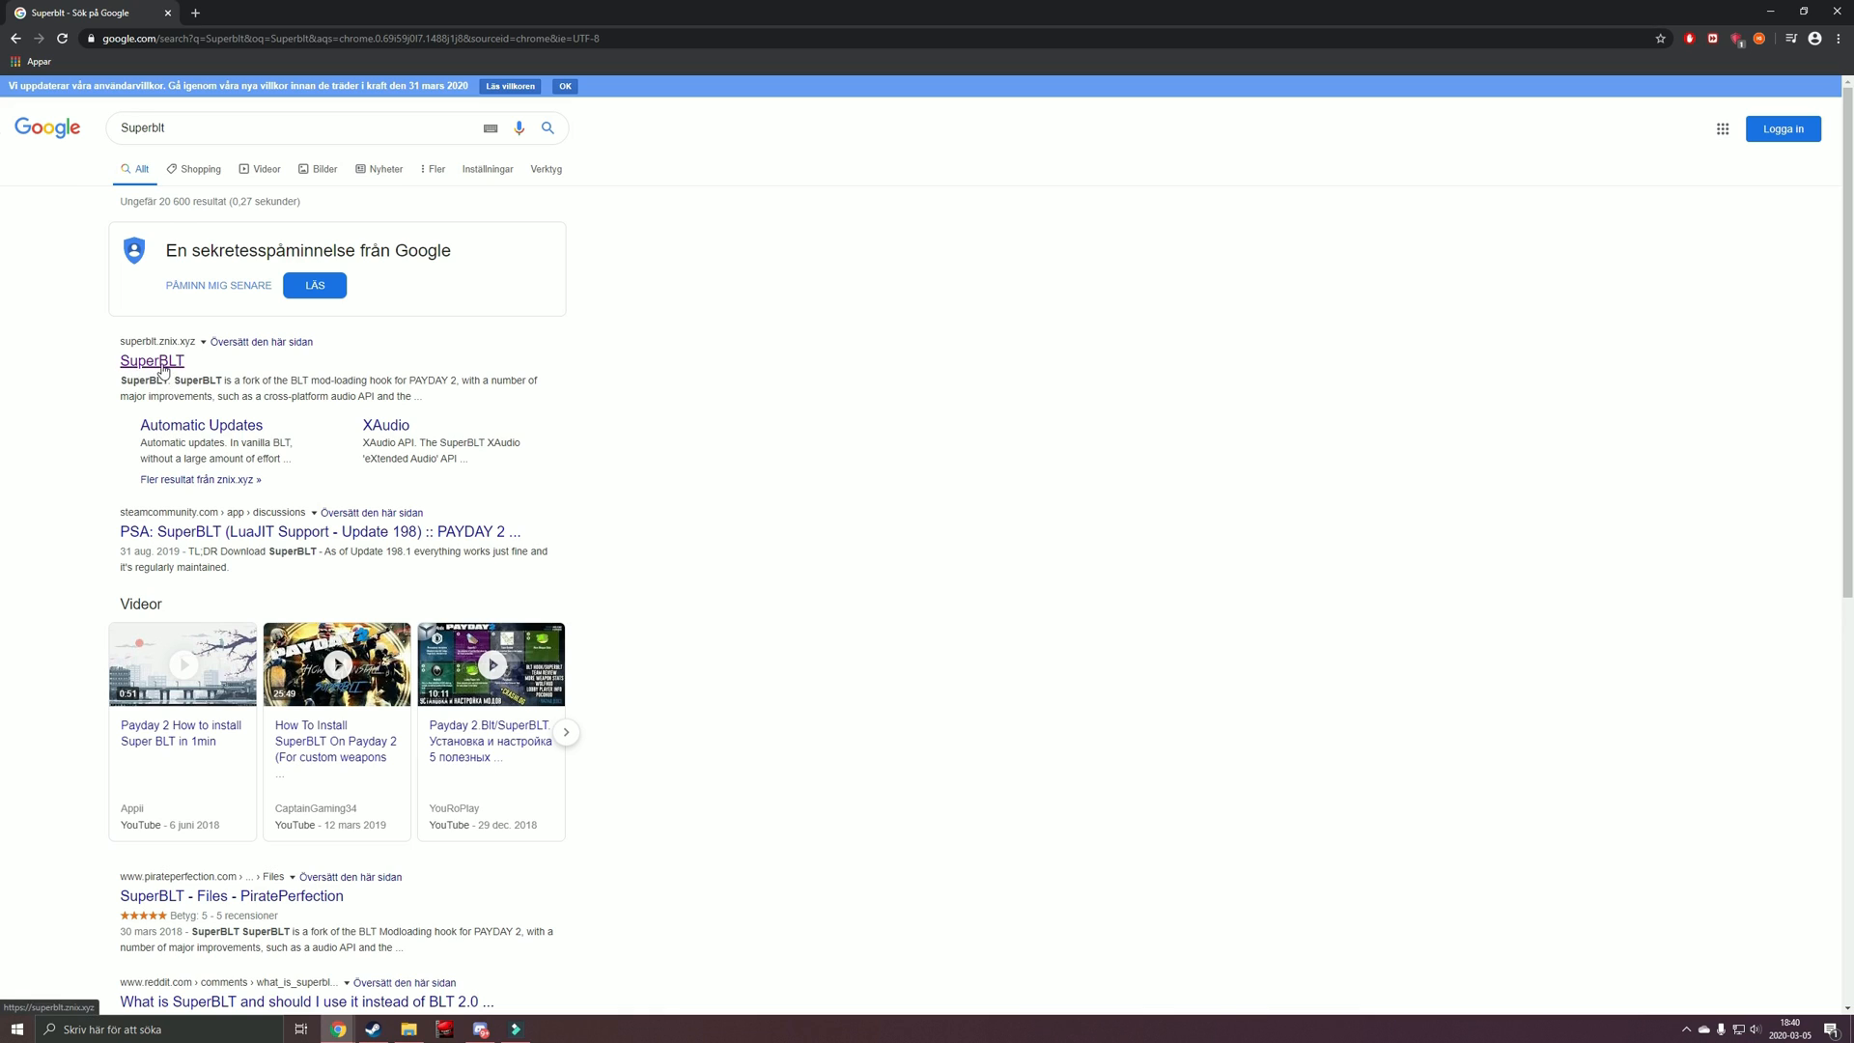
left_click(152, 362)
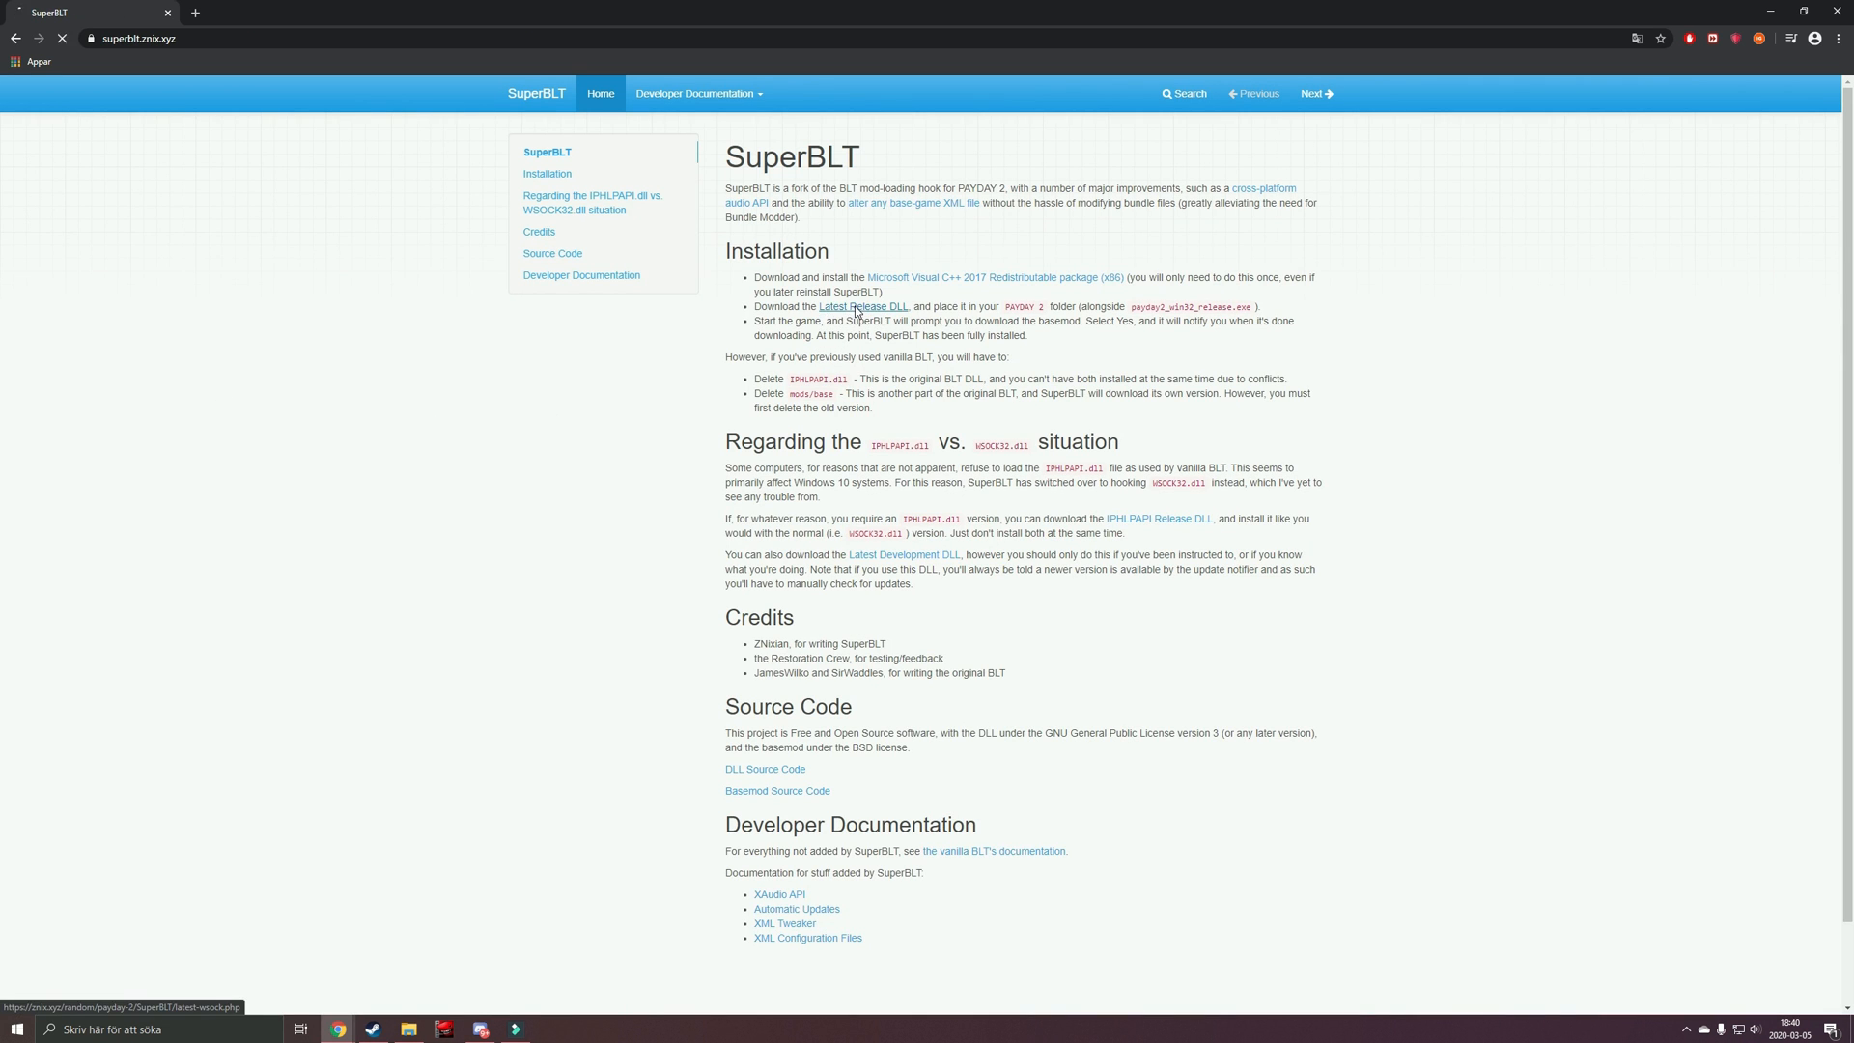
- Download the latest SuperBLT release zip to the desktop and extract WSOCK32.dll beside it
left_click(850, 313)
left_click_drag(898, 26, 1277, 33)
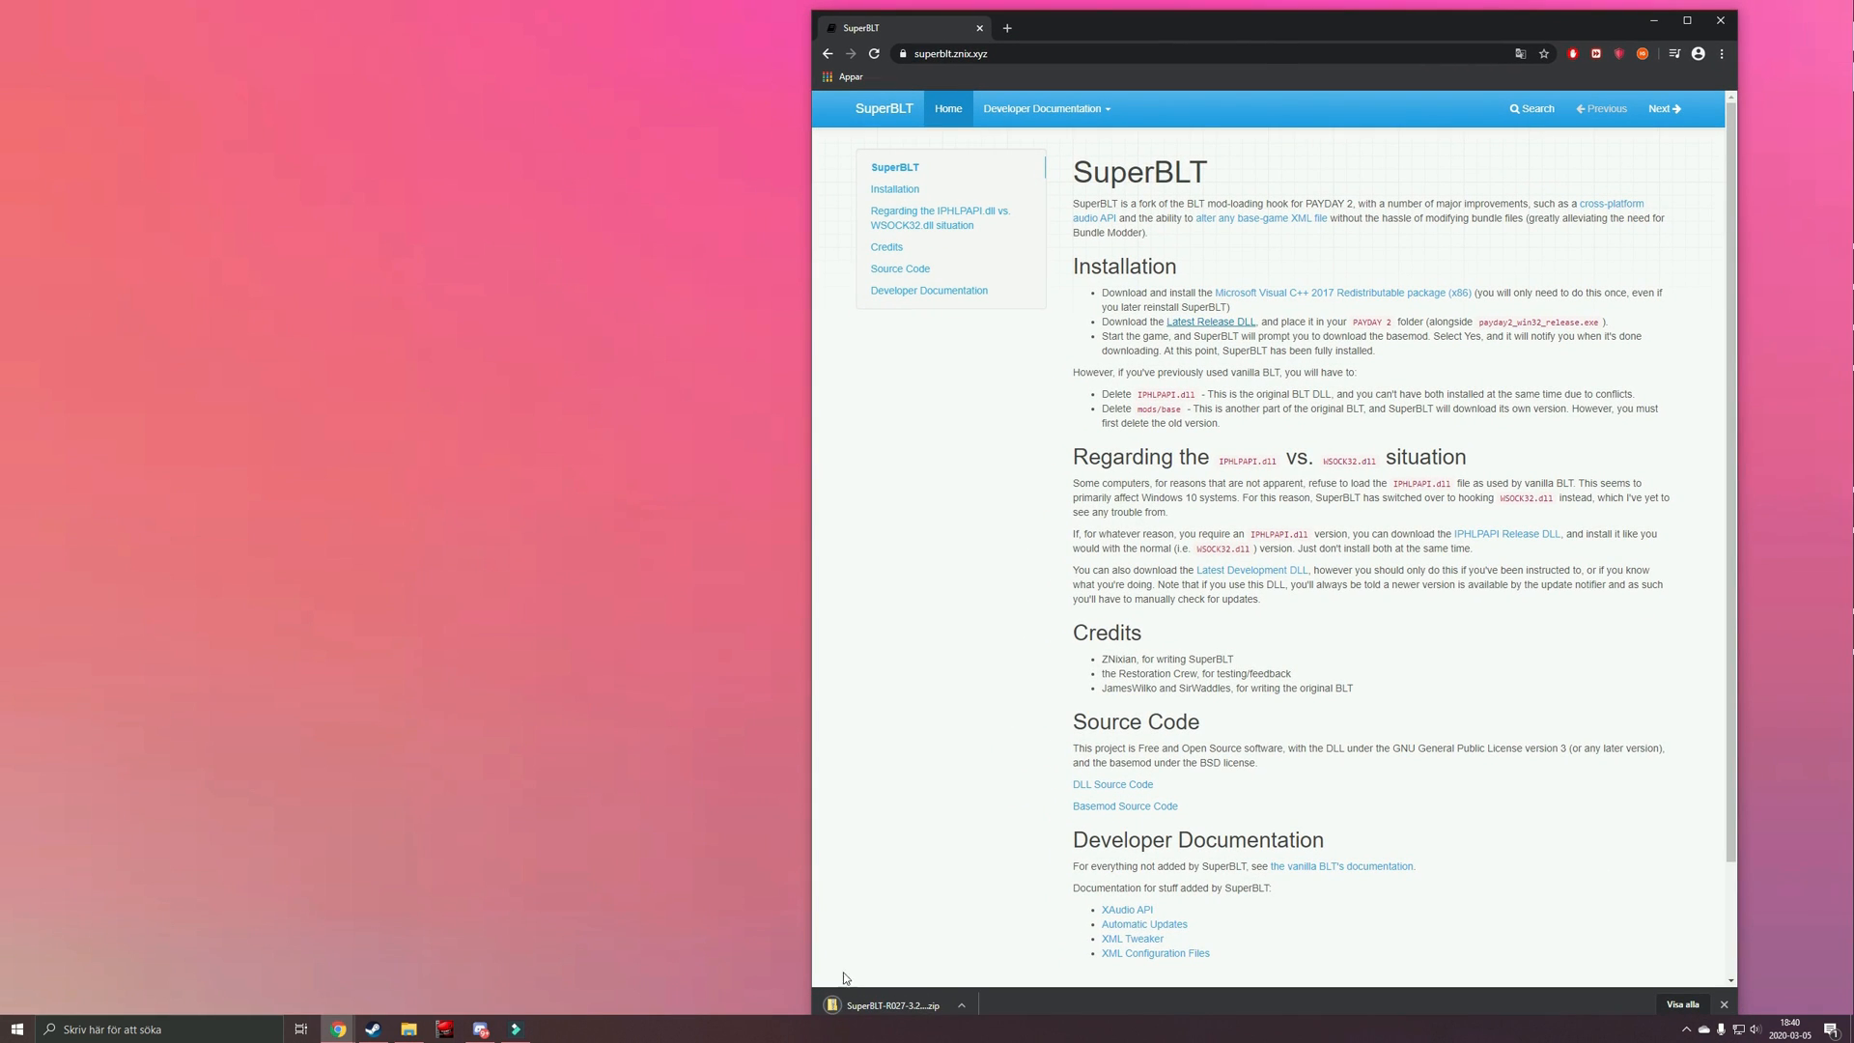
left_click_drag(884, 1004, 79, 35)
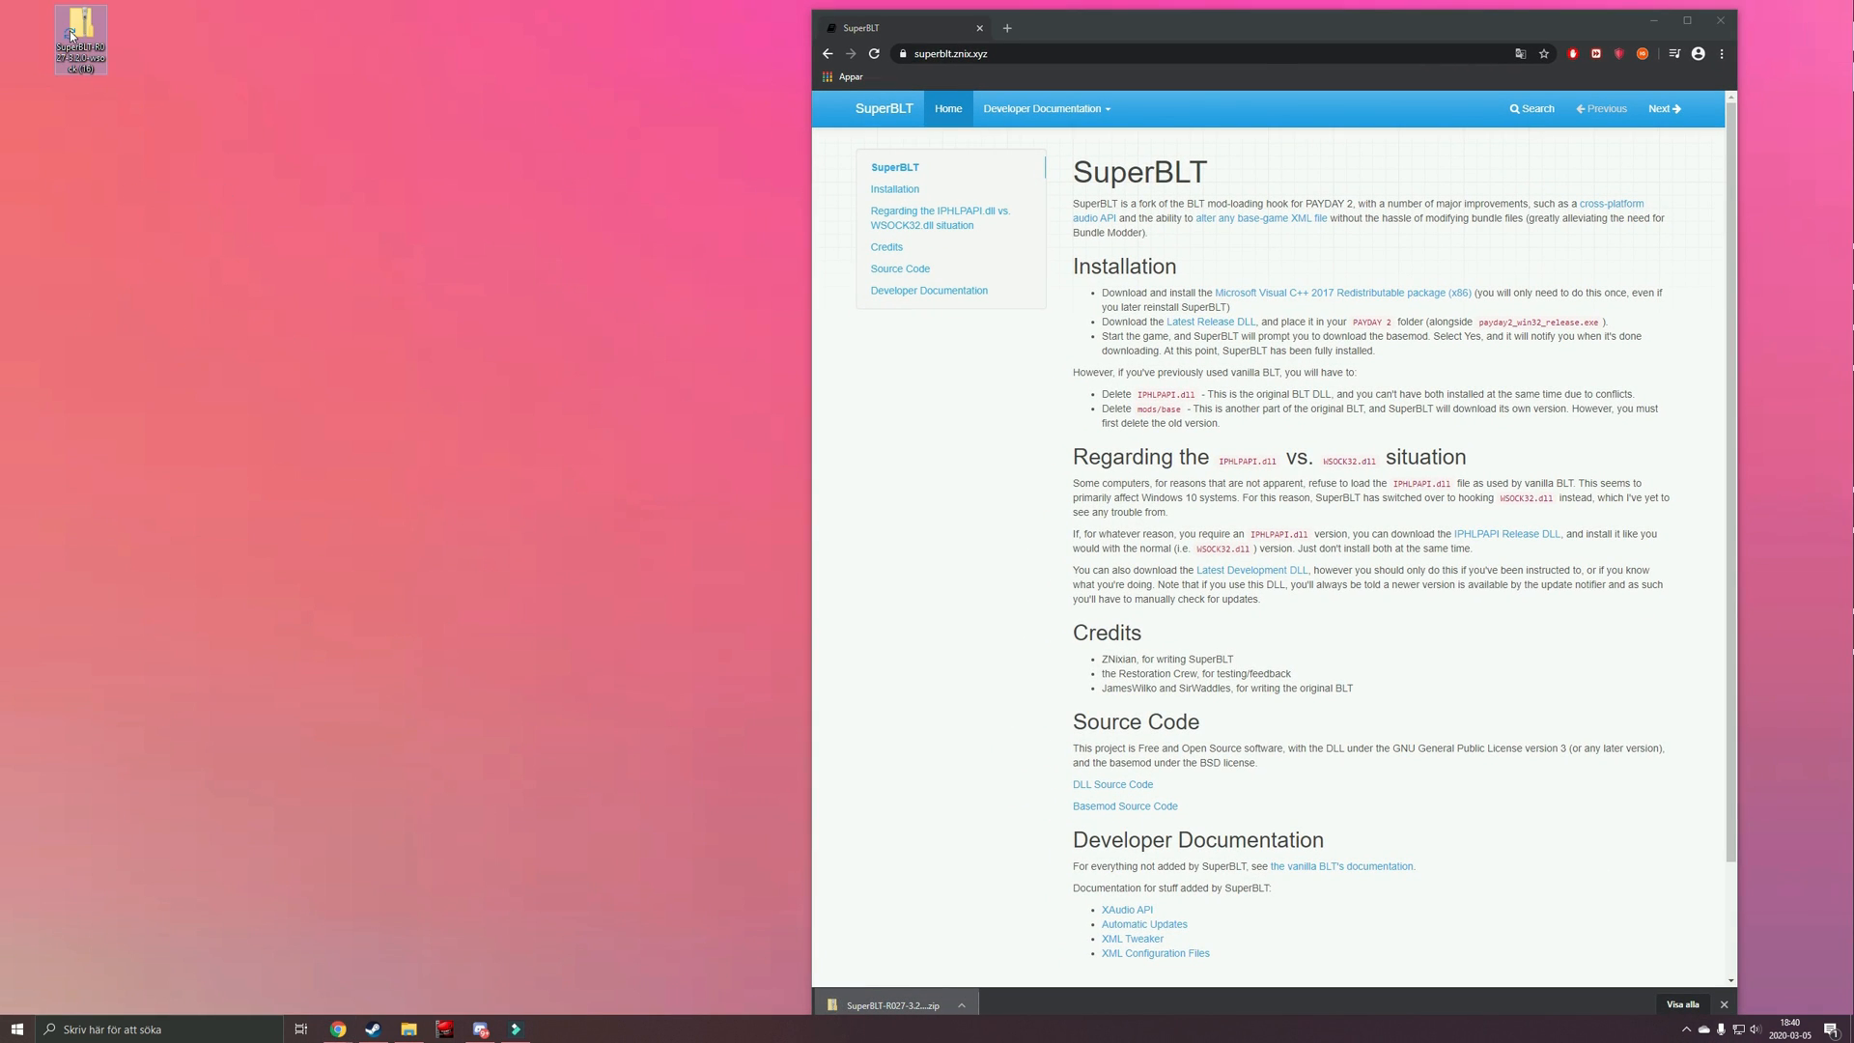
double_click(70, 32)
left_click_drag(837, 186, 25, 33)
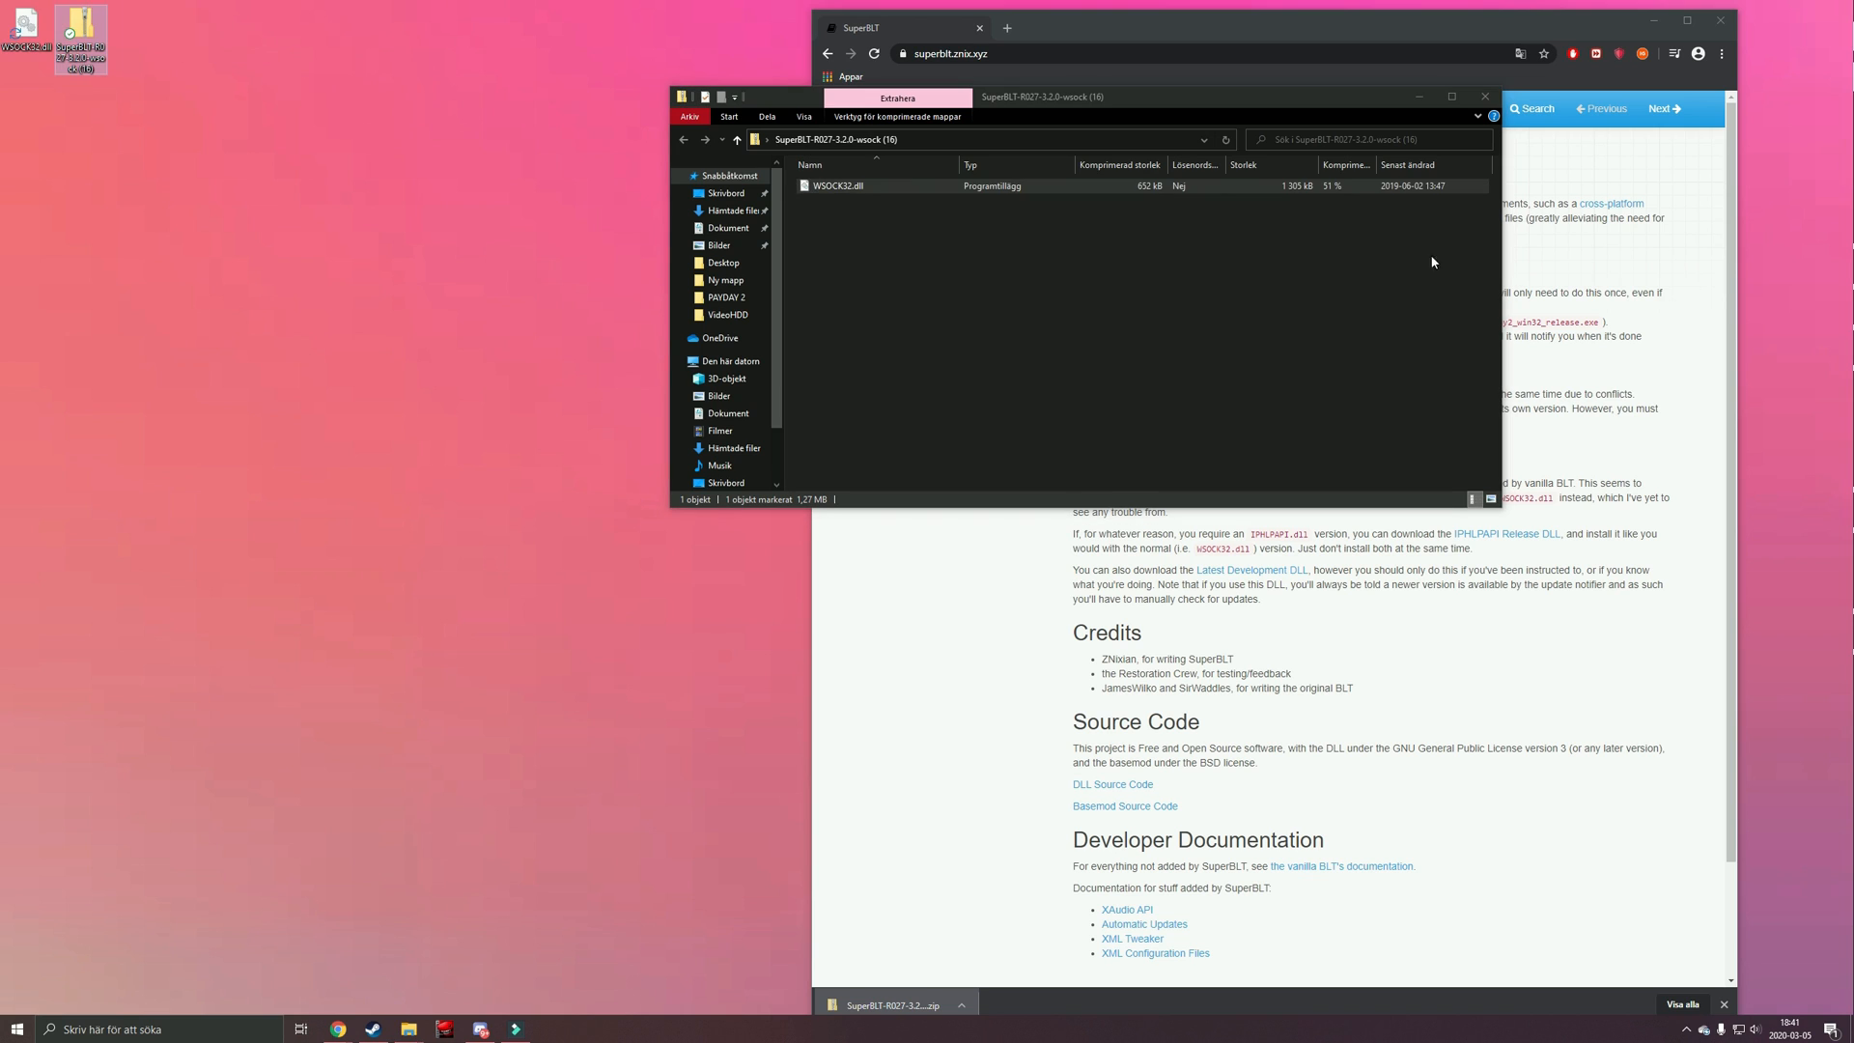
left_click(1481, 96)
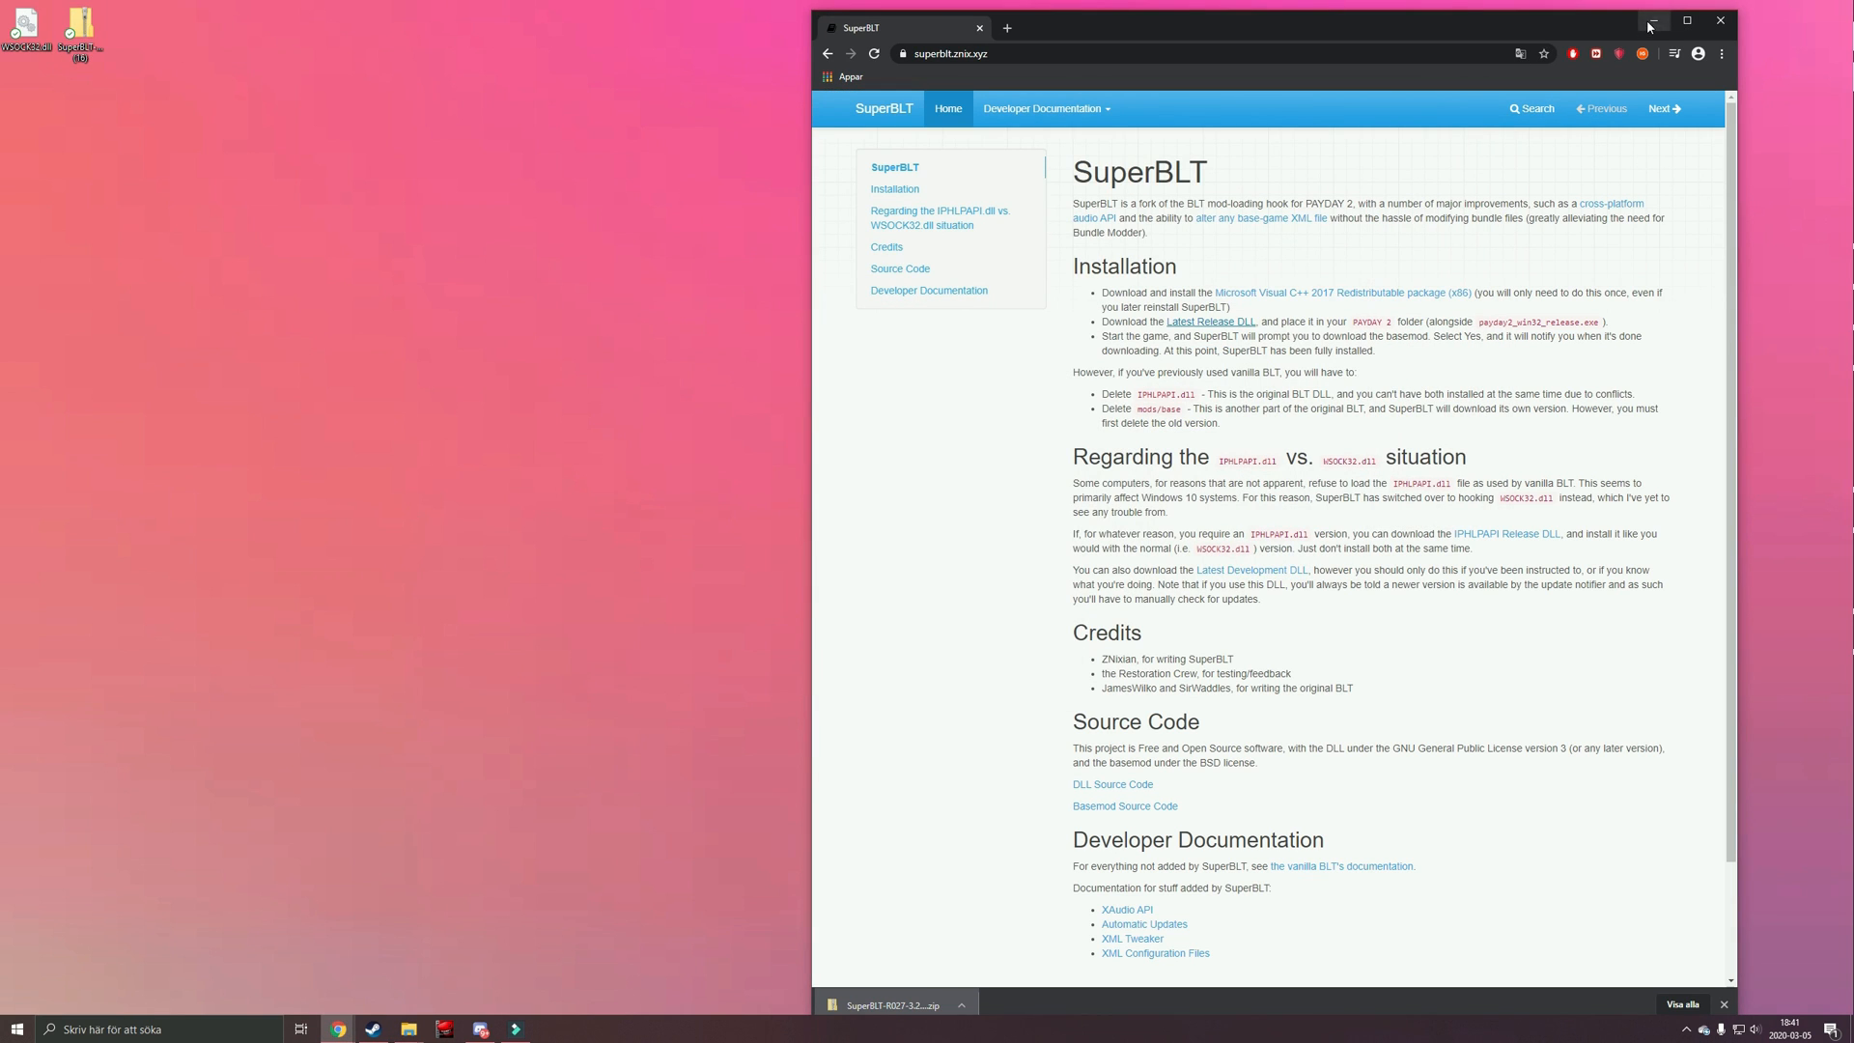
left_click(1718, 20)
- From Steam's PAYDAY 2 Properties > Local Files, browse to the game's installation folder
left_click(373, 1030)
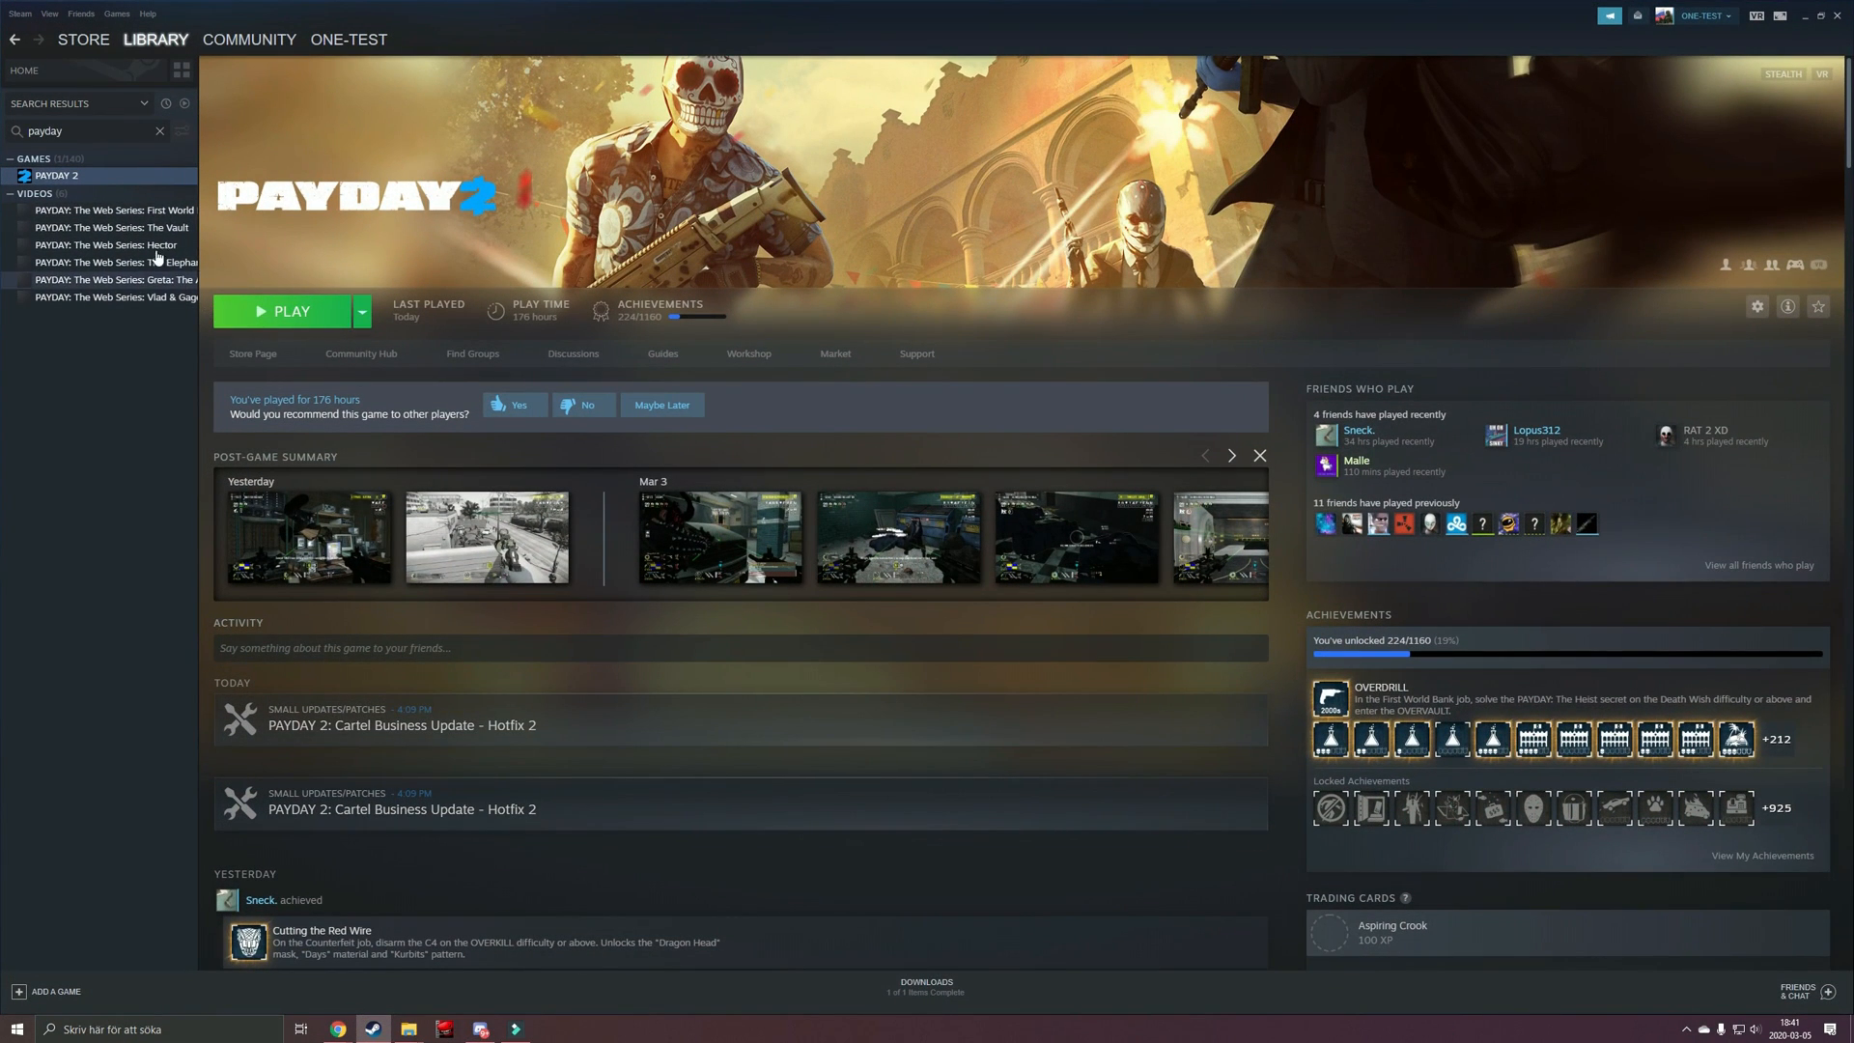
right_click(56, 176)
left_click(203, 322)
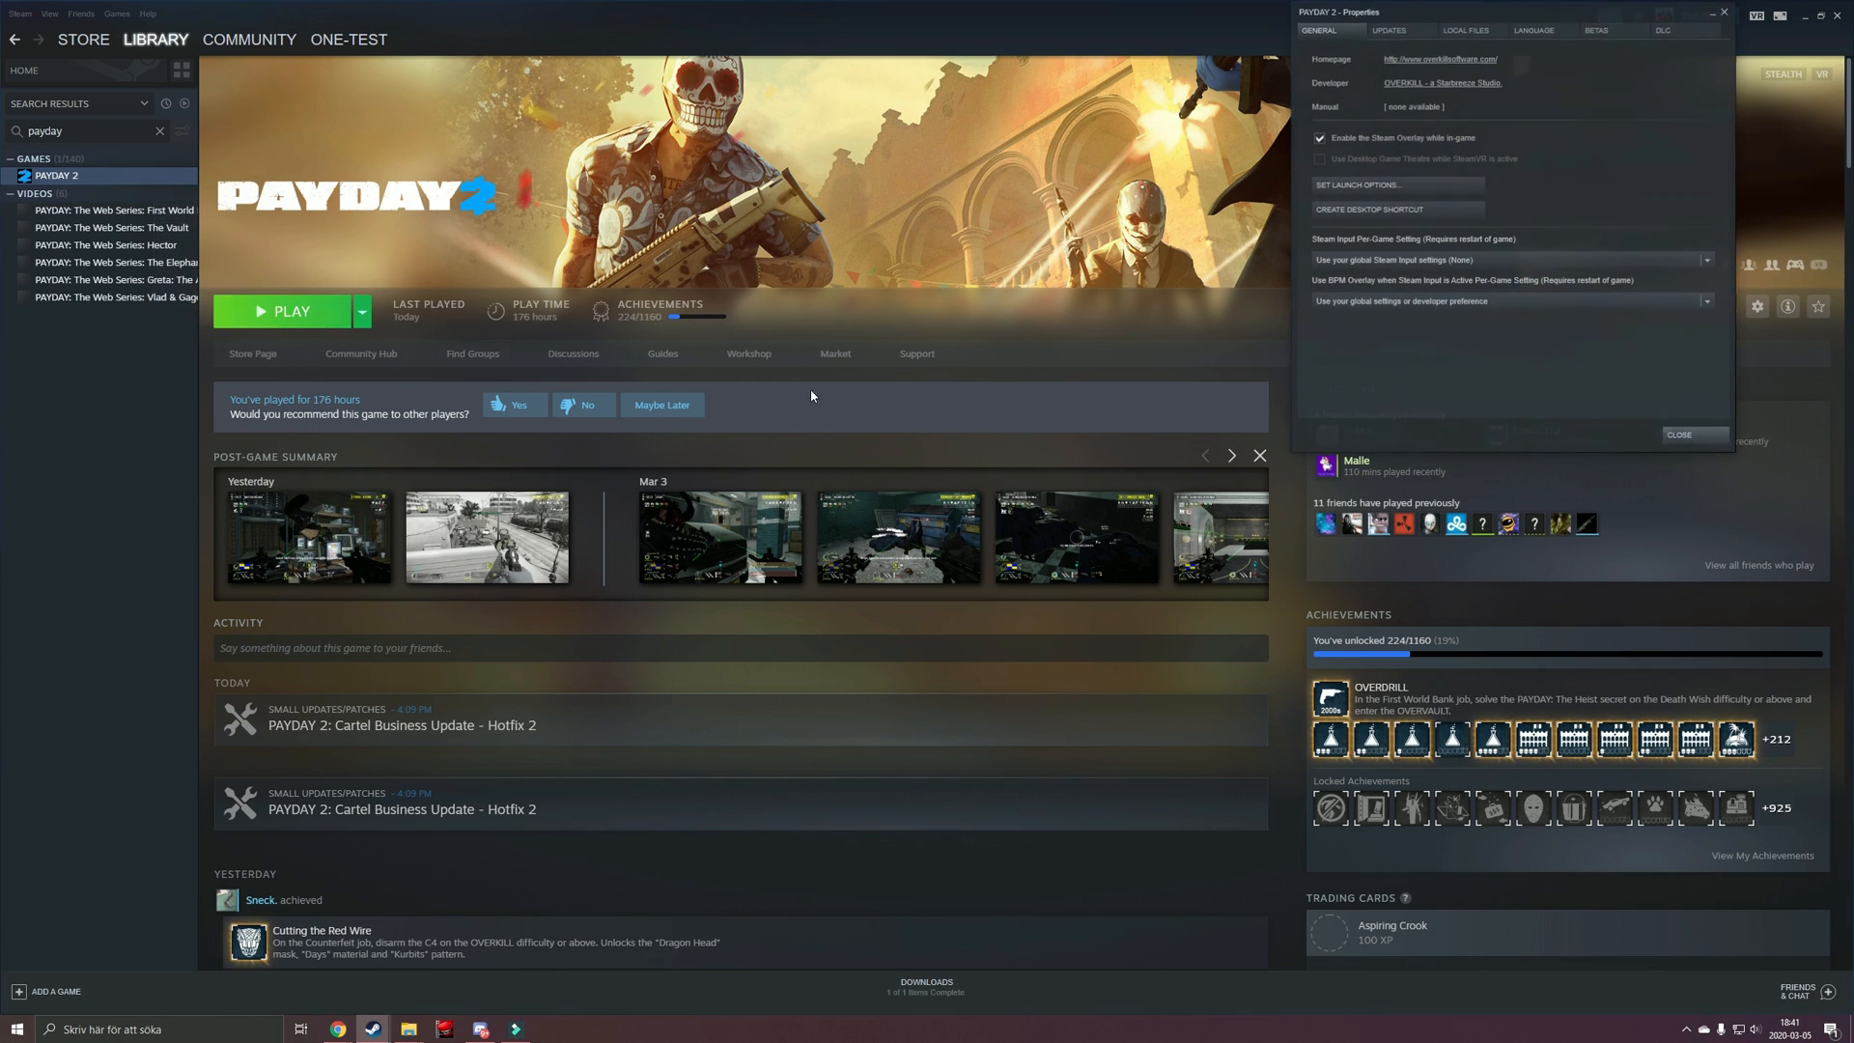
left_click(1464, 29)
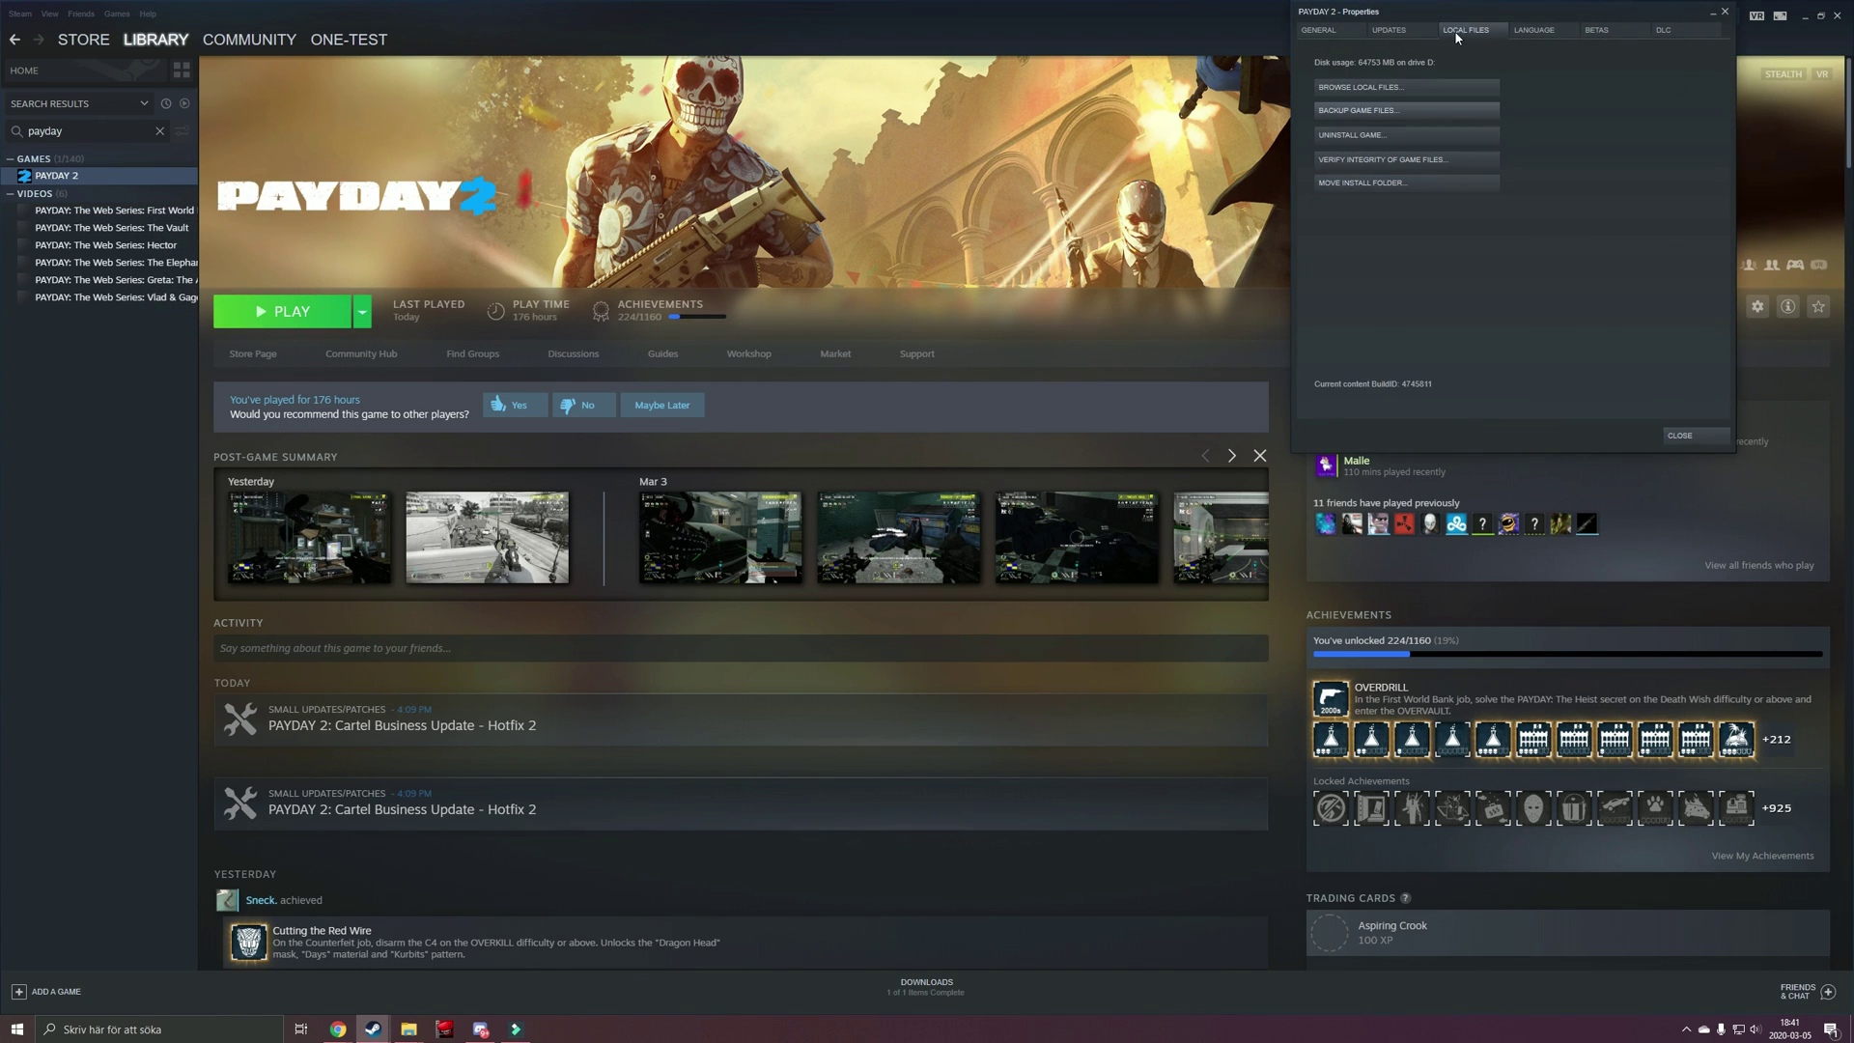
left_click(1359, 86)
- Move WSOCK32.dll and the SuperBLT download from the desktop into the PAYDAY 2 folder
left_click(1802, 16)
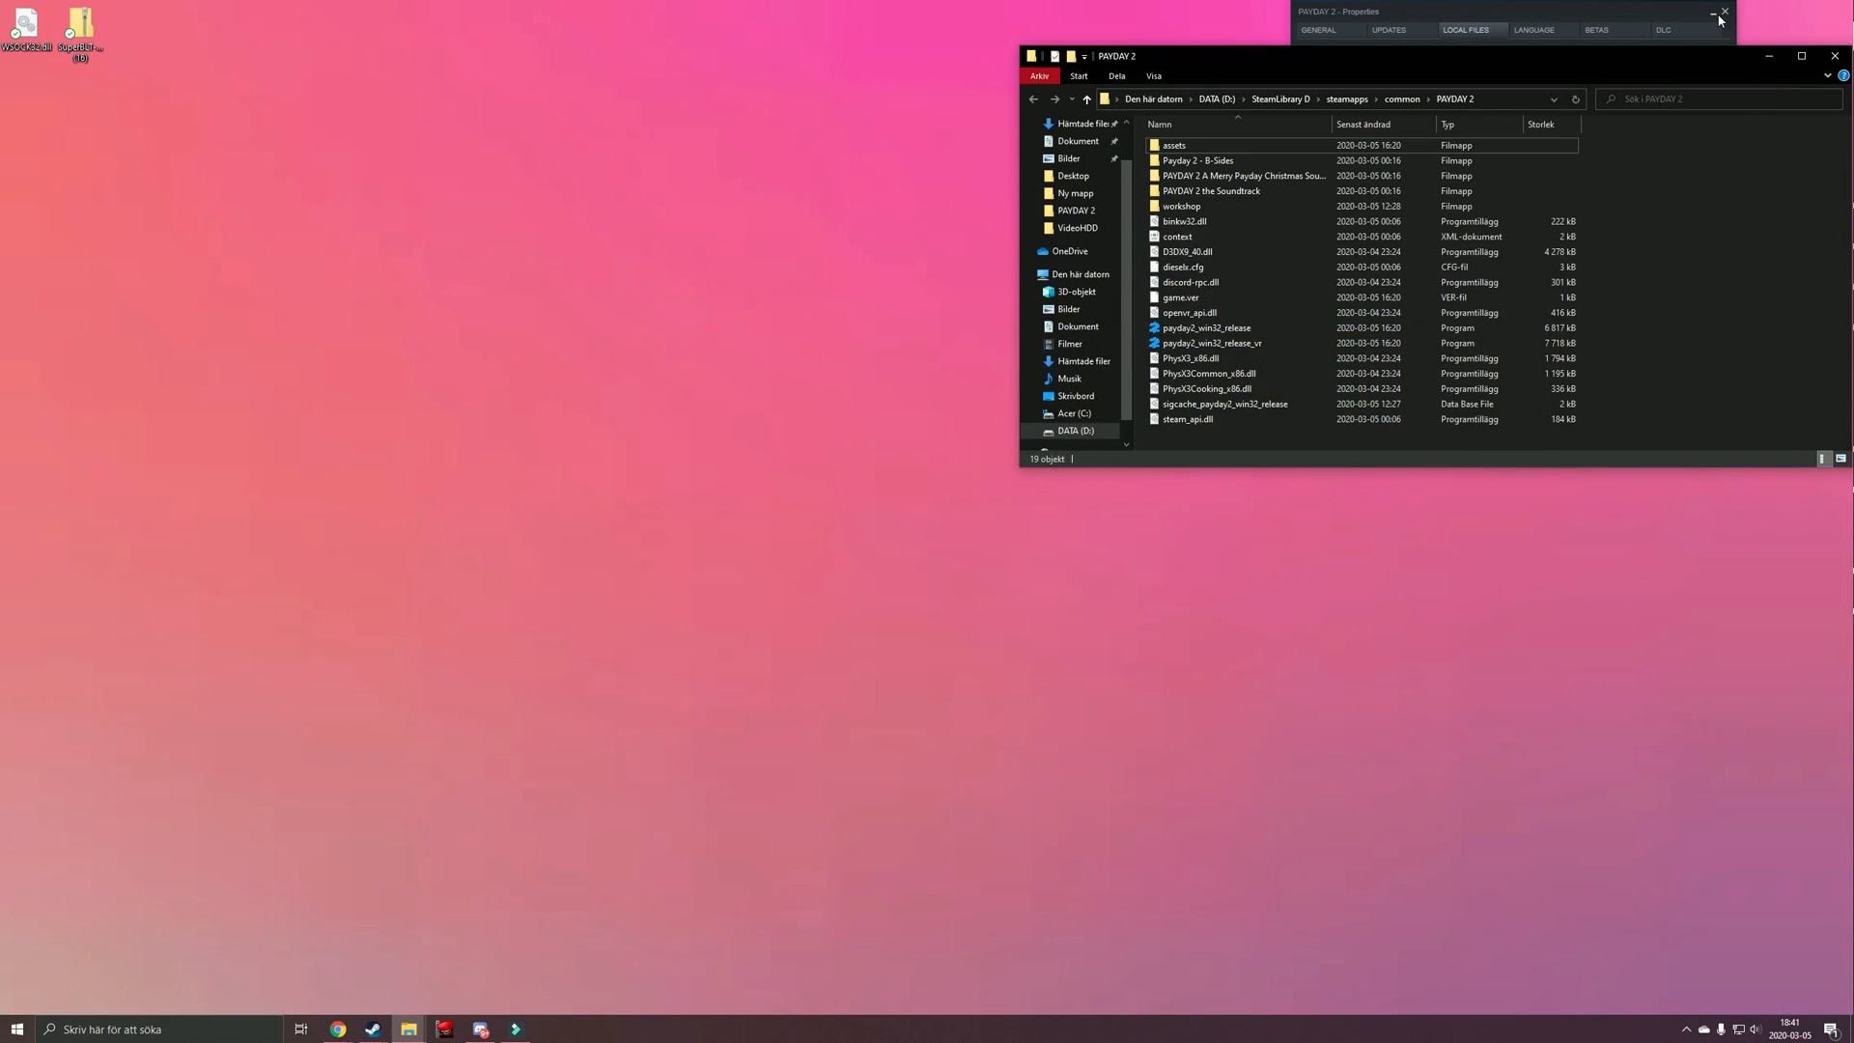
left_click(1722, 18)
left_click_drag(1525, 55, 1039, 90)
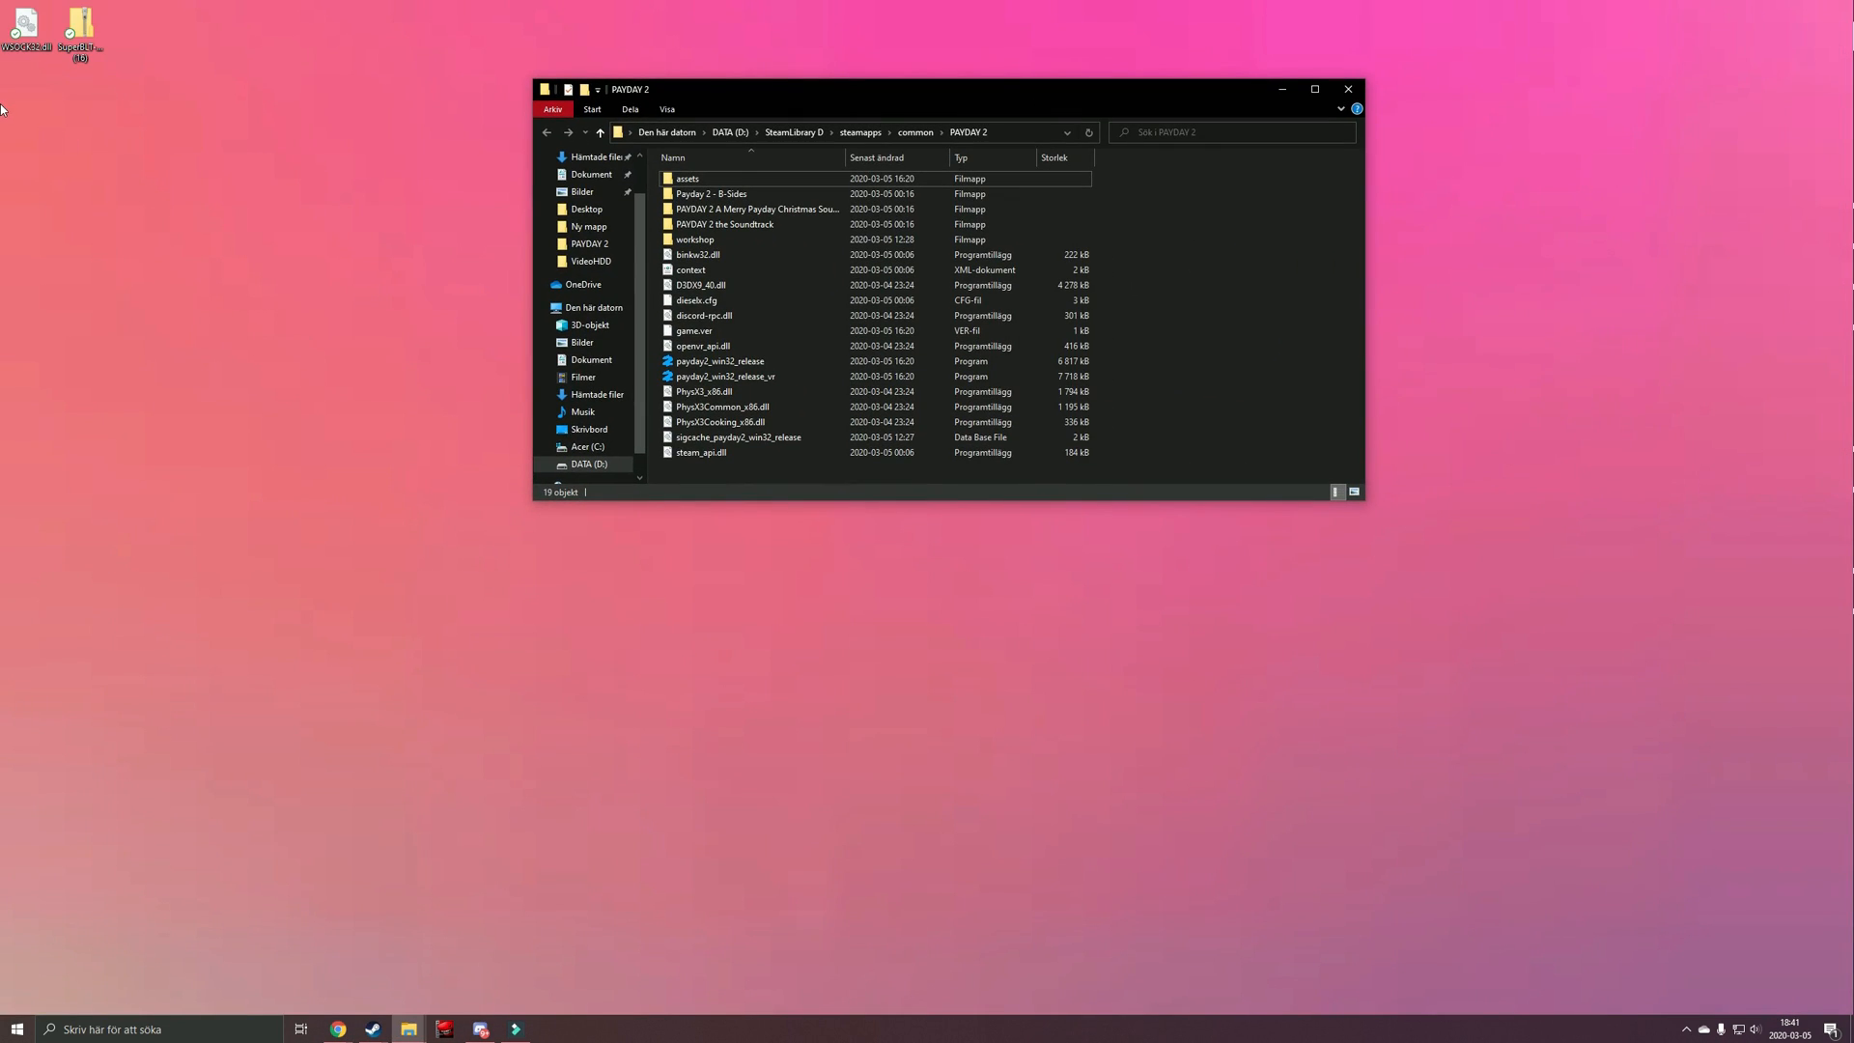
left_click_drag(50, 32, 705, 475)
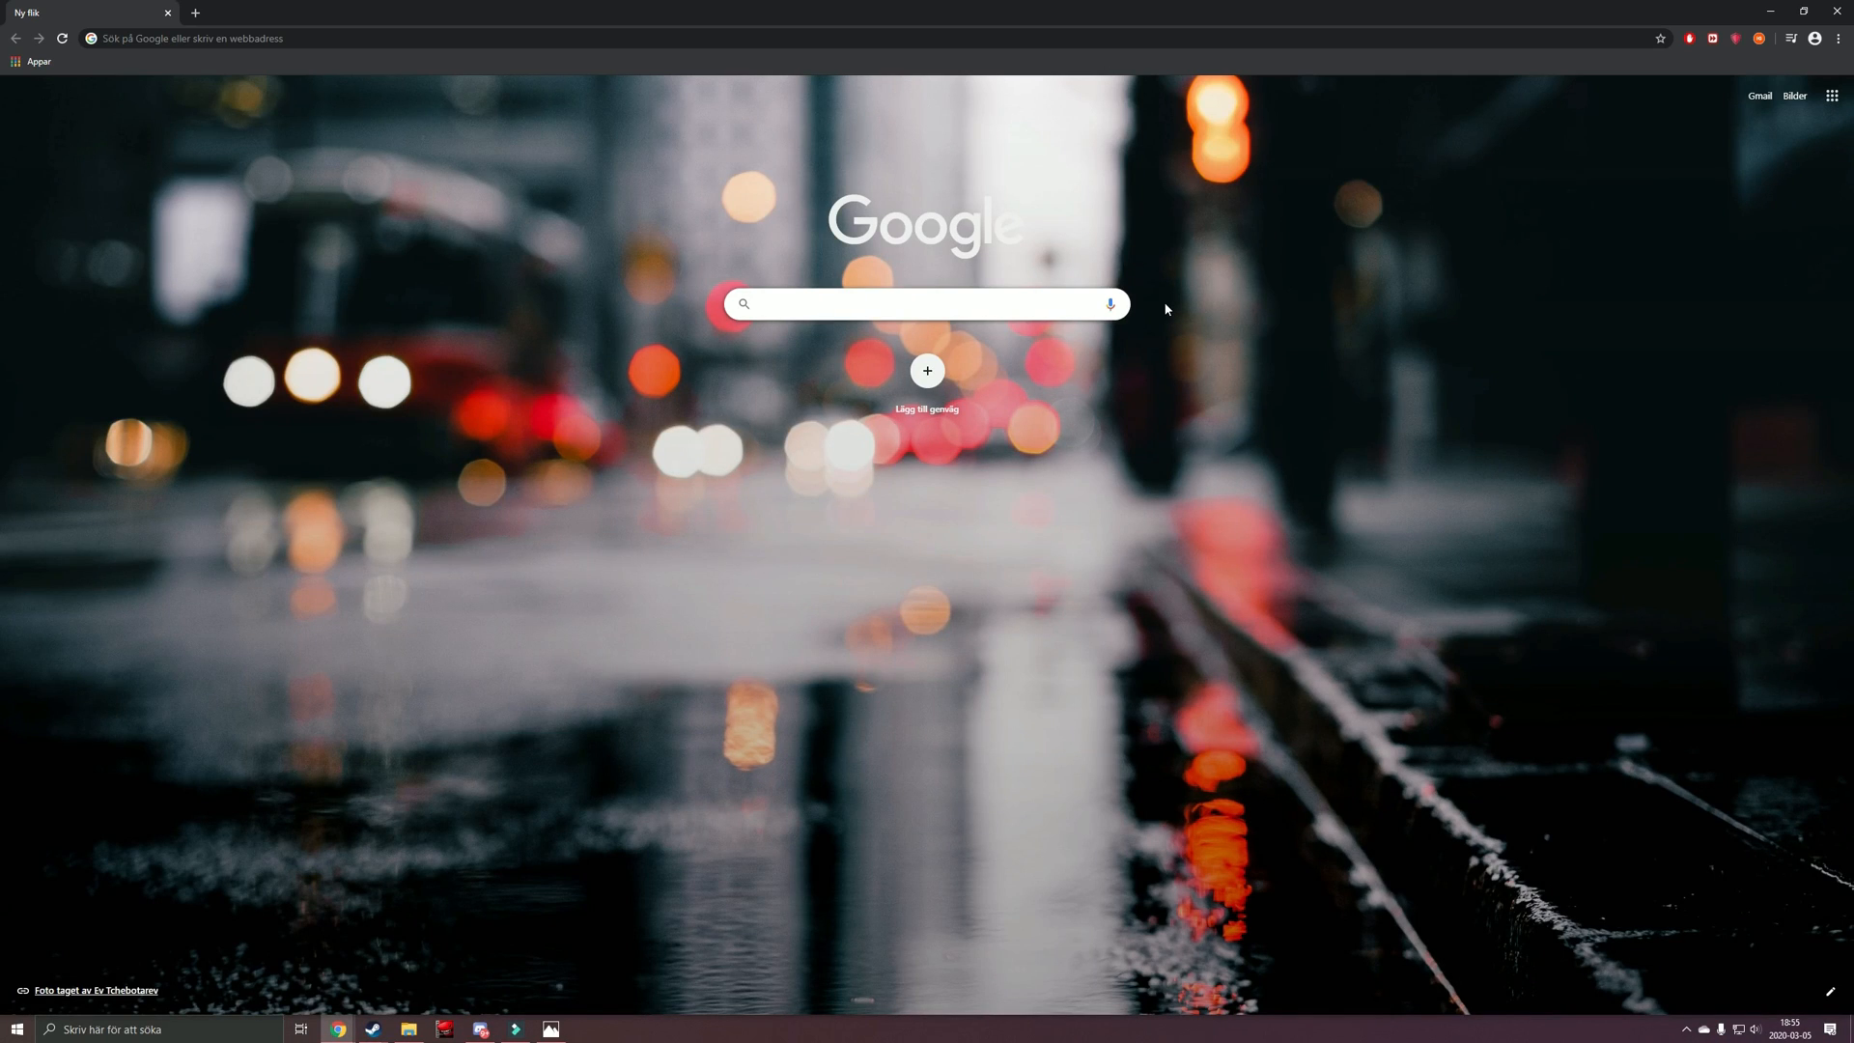
type("modworkshop.net/games")
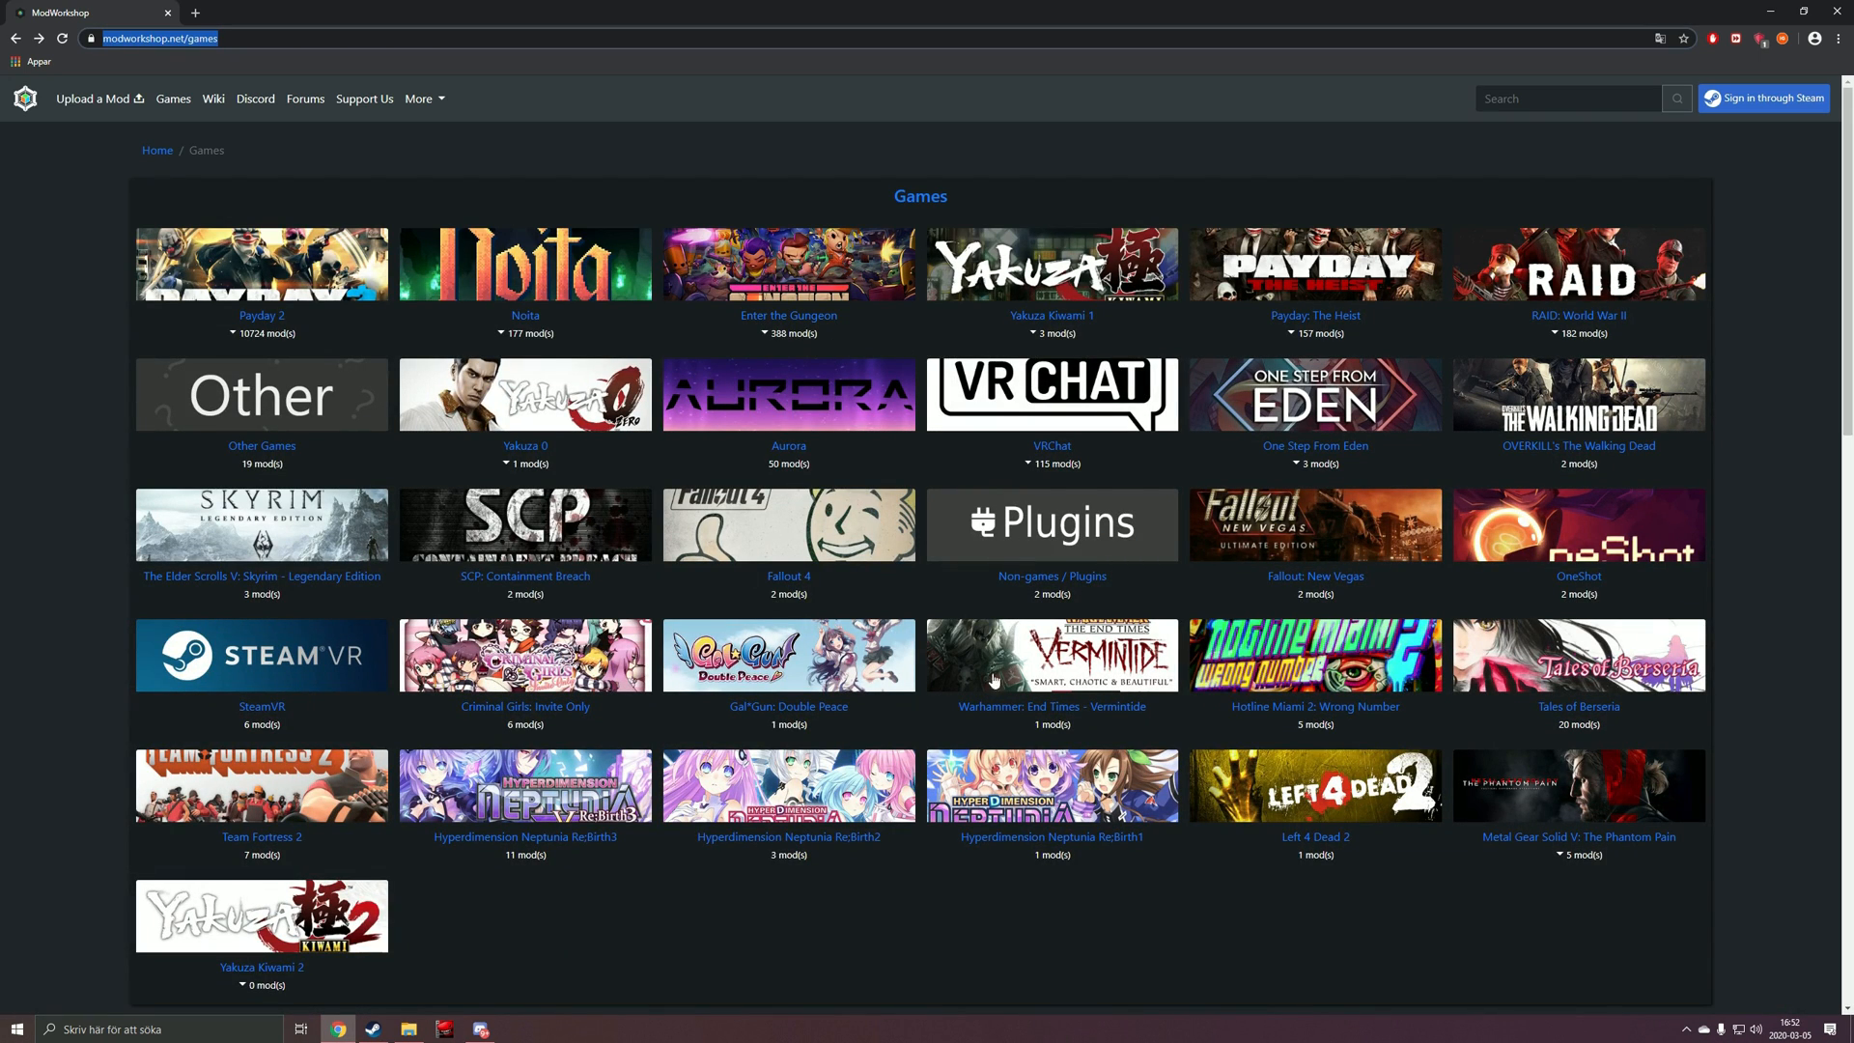
- On modworkshop.net, open the Payday 2 game page filtered to the BLT mod category
left_click(261, 287)
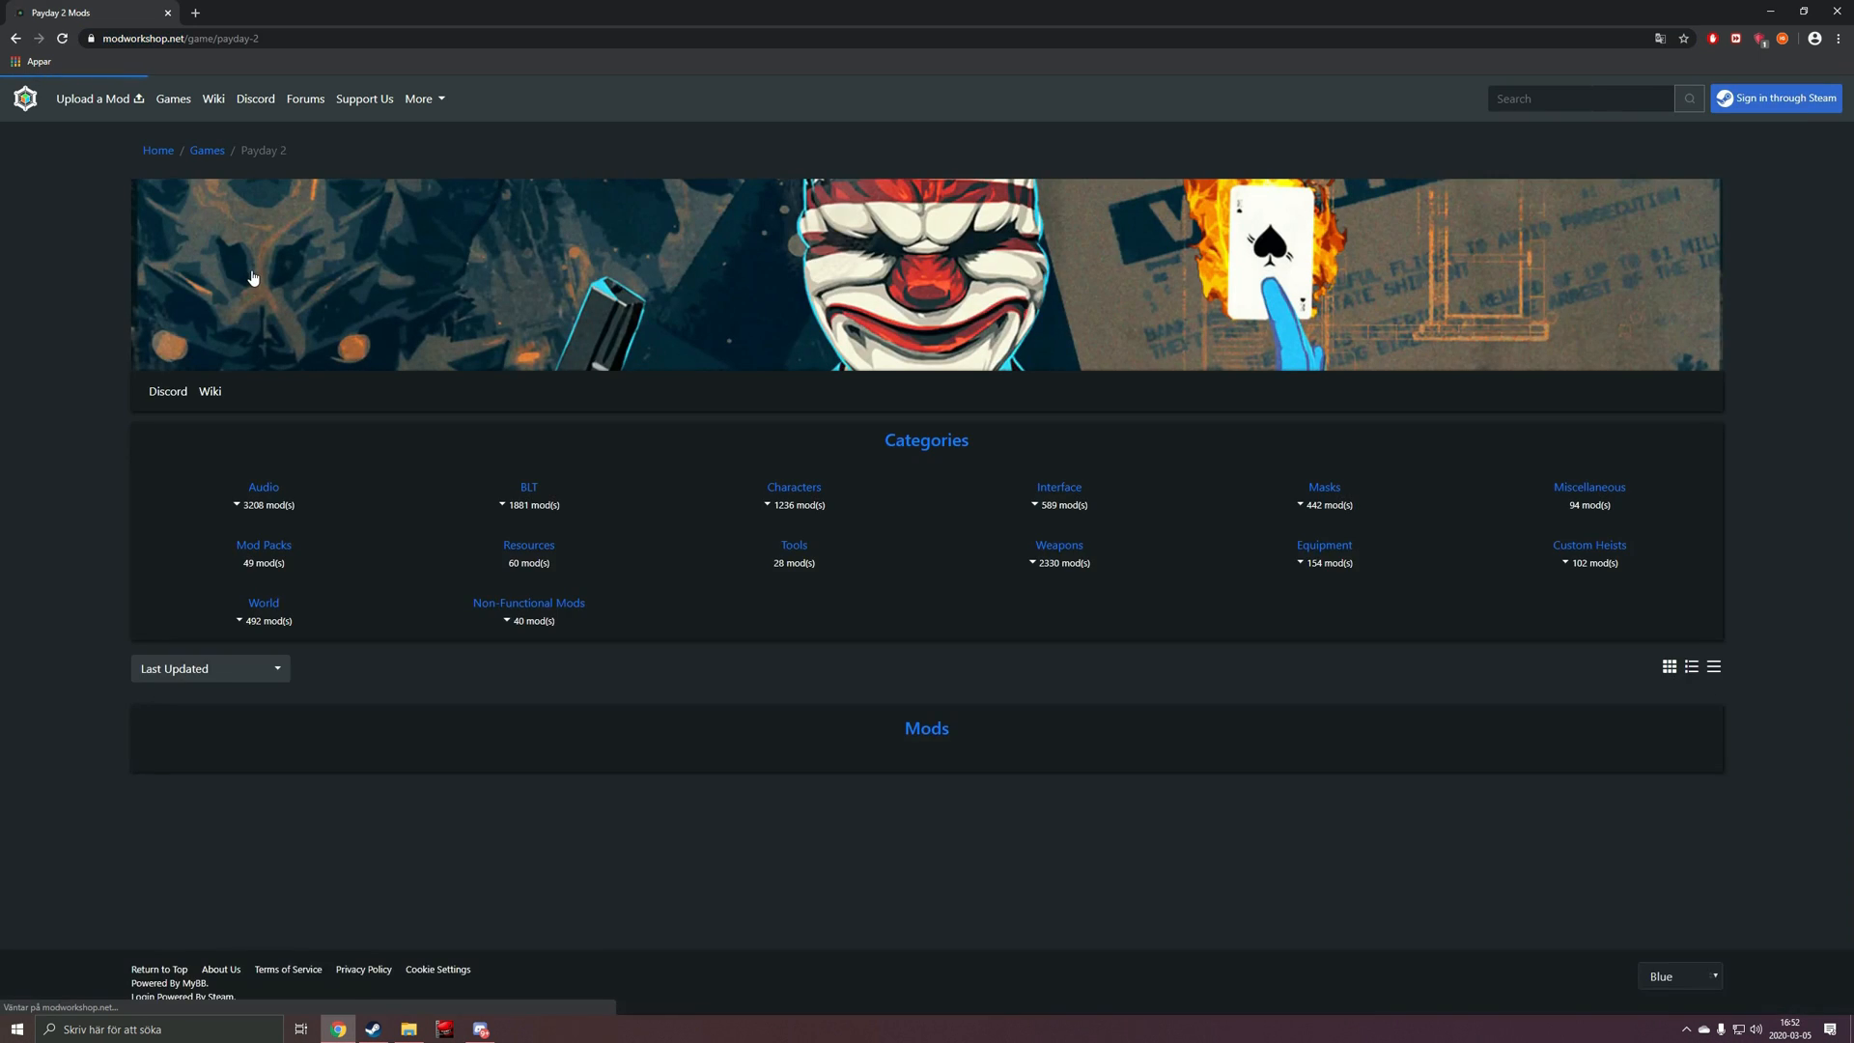
left_click(528, 487)
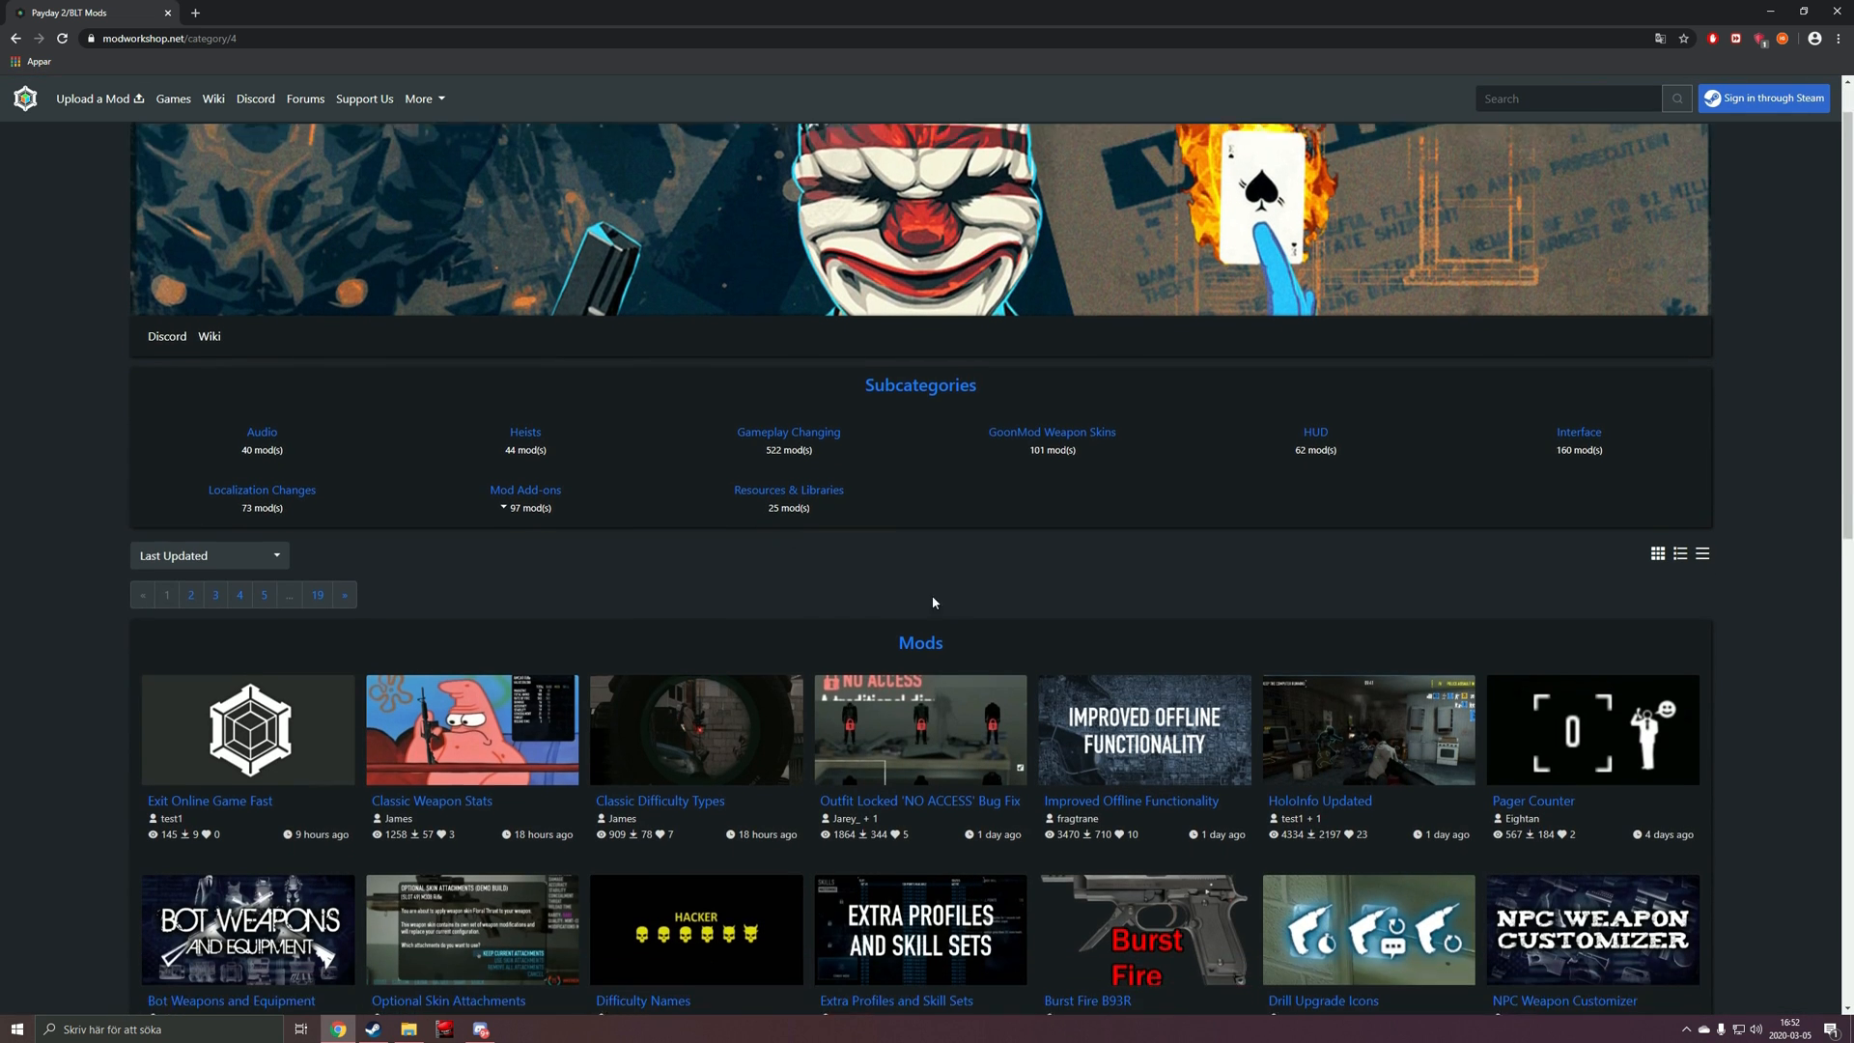
scroll(920, 580, "down", 5)
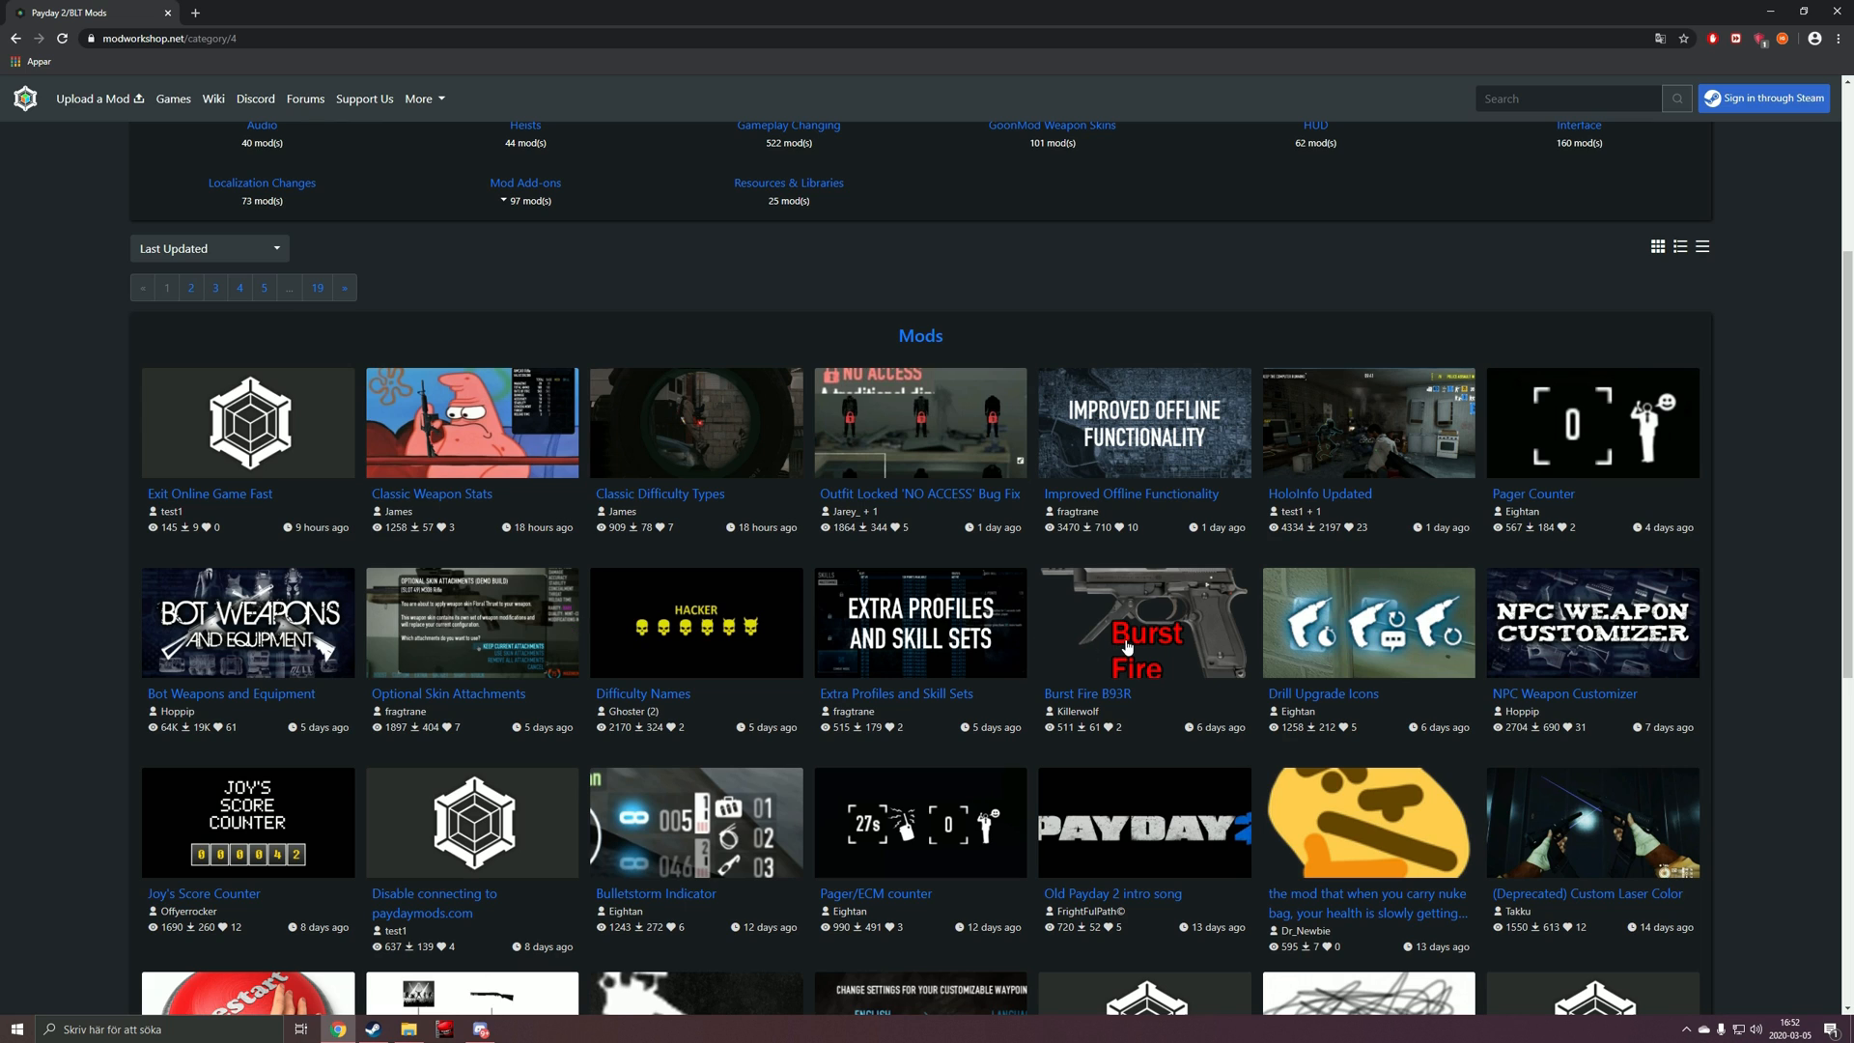
- Download Burst Fire B93R from its mod page, ready to place in the mods folder
left_click(1128, 648)
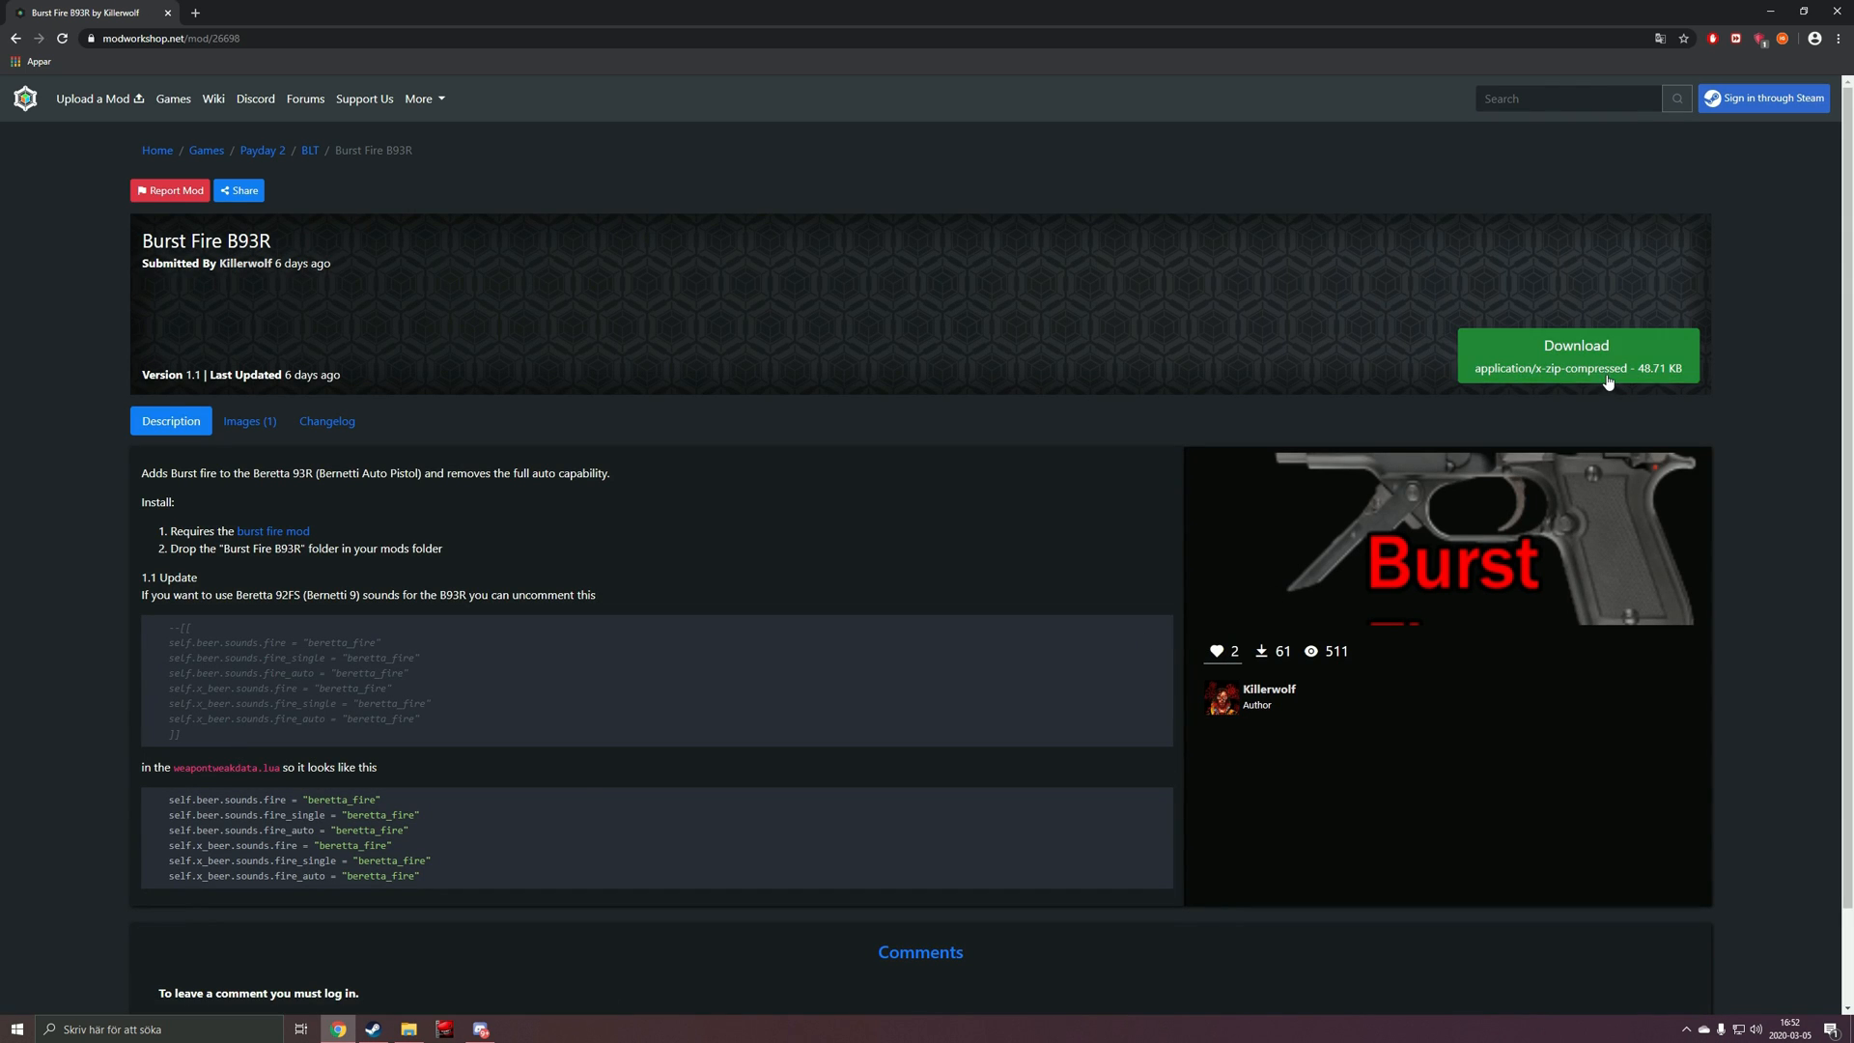
left_click(1608, 370)
double_click(1076, 65)
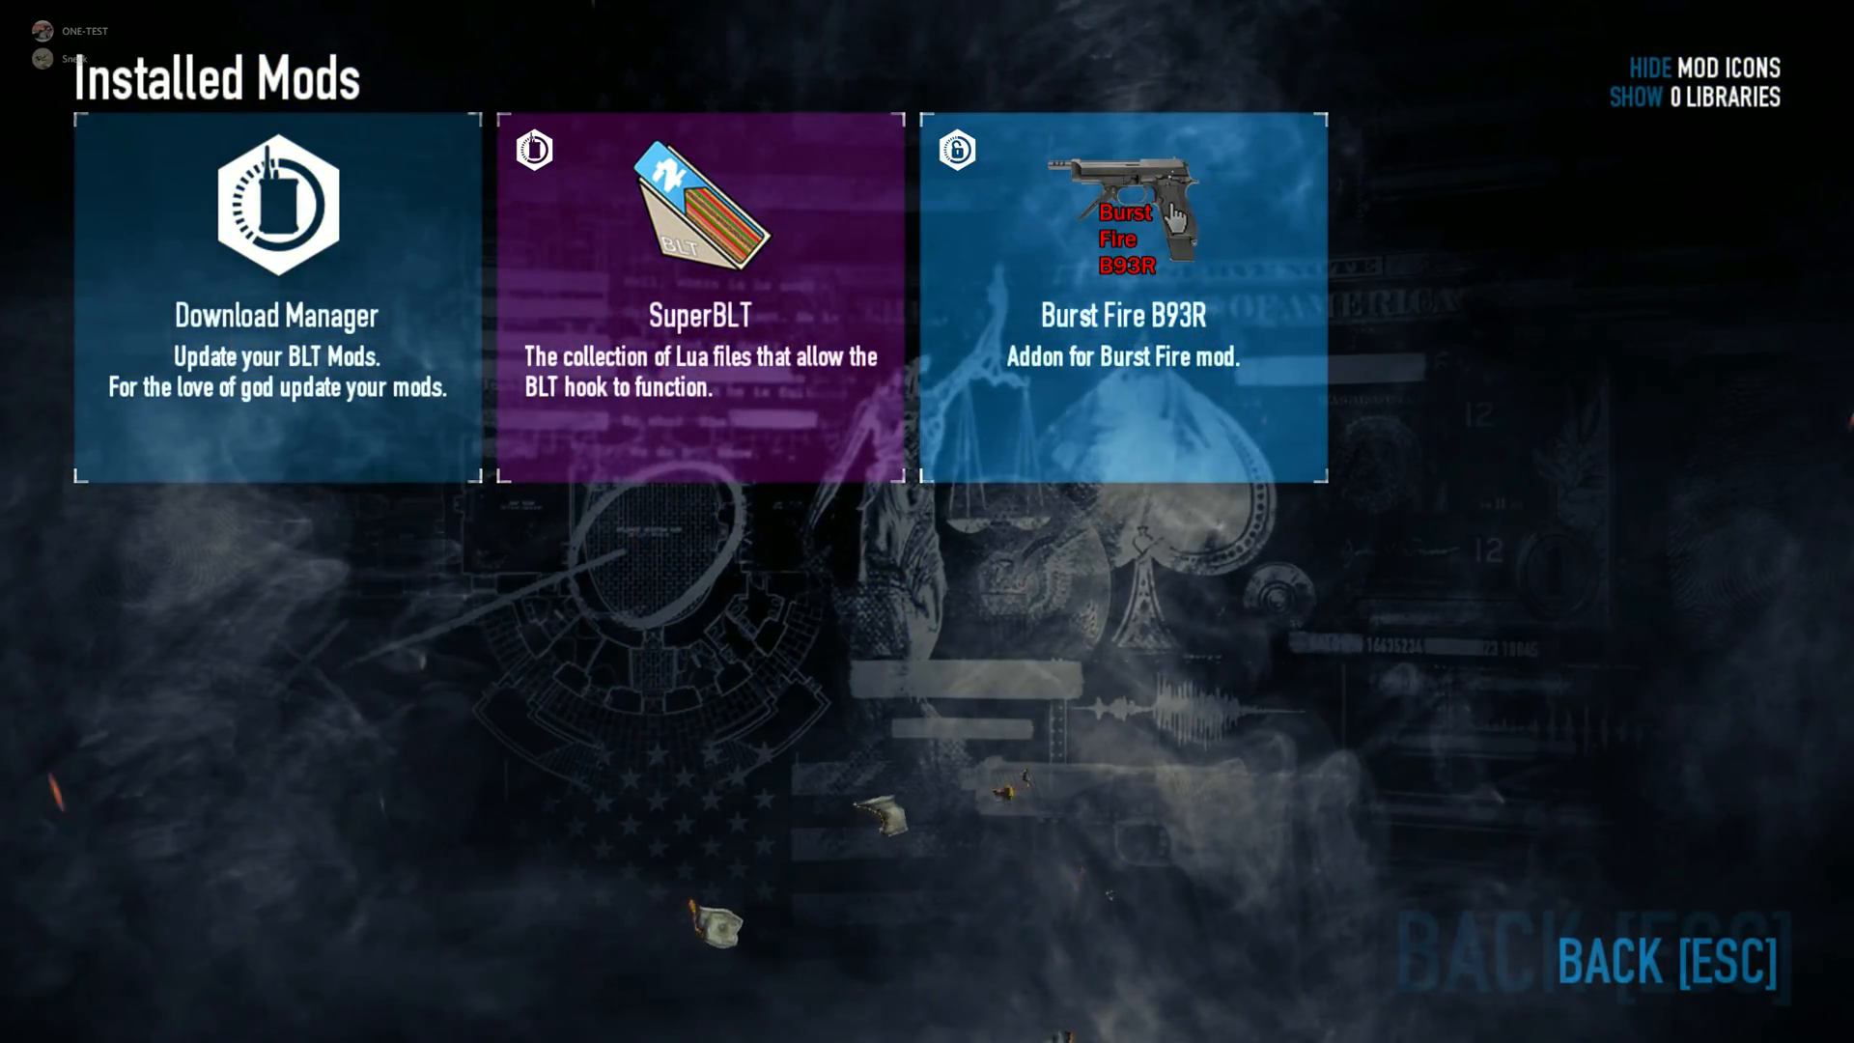
- Toggle Burst Fire B93R from Enabled to disabled for the next game restart
left_click(1176, 214)
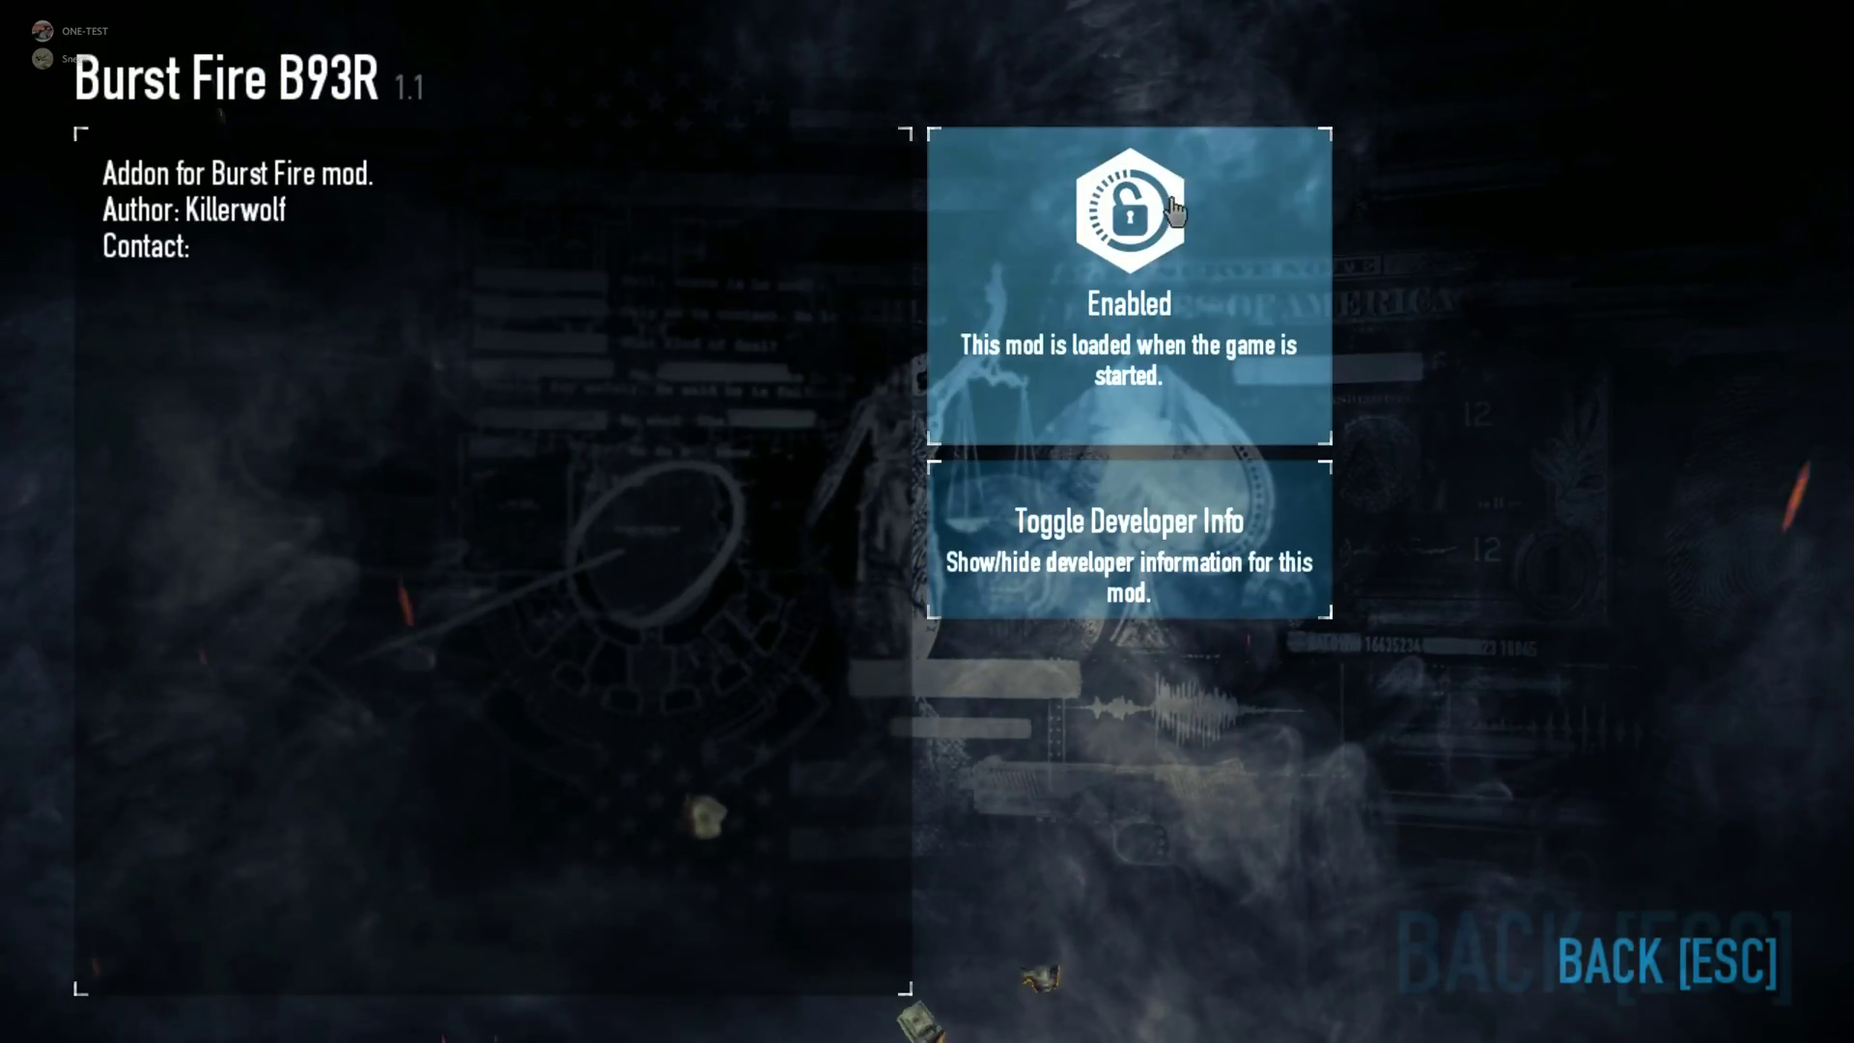
left_click(1155, 358)
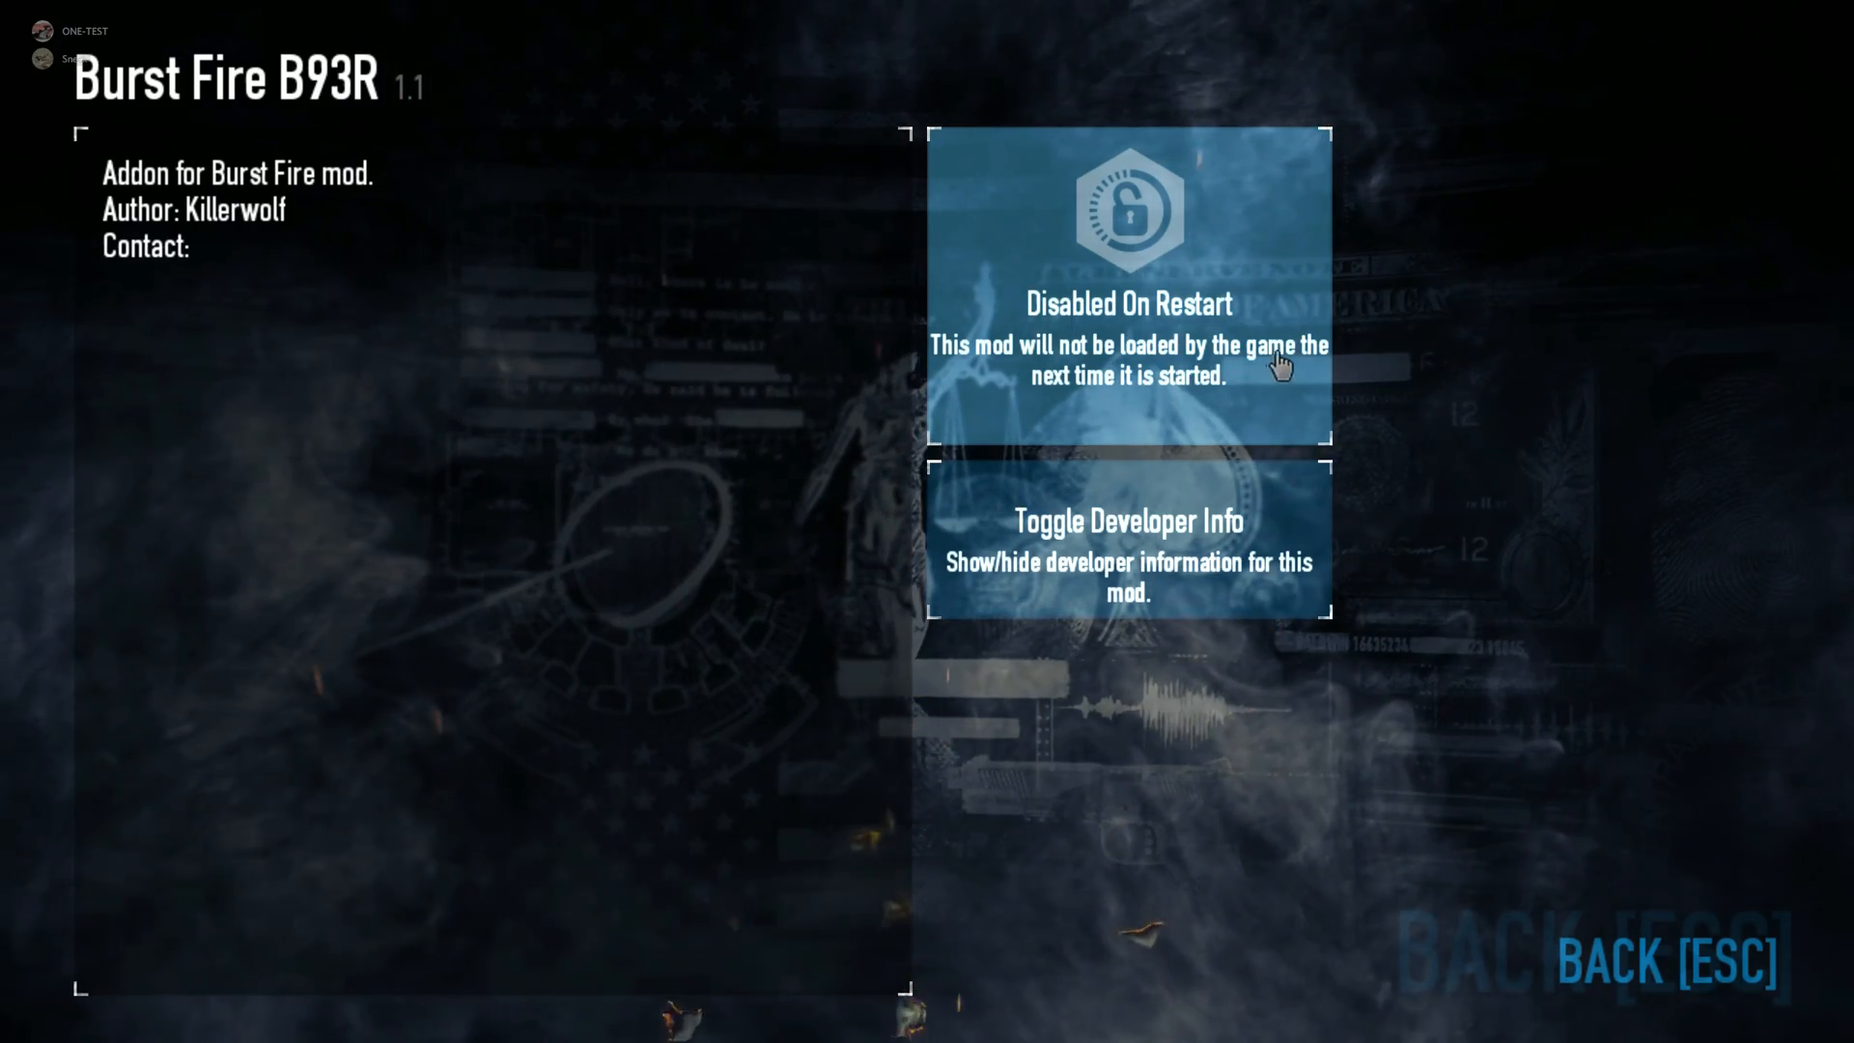